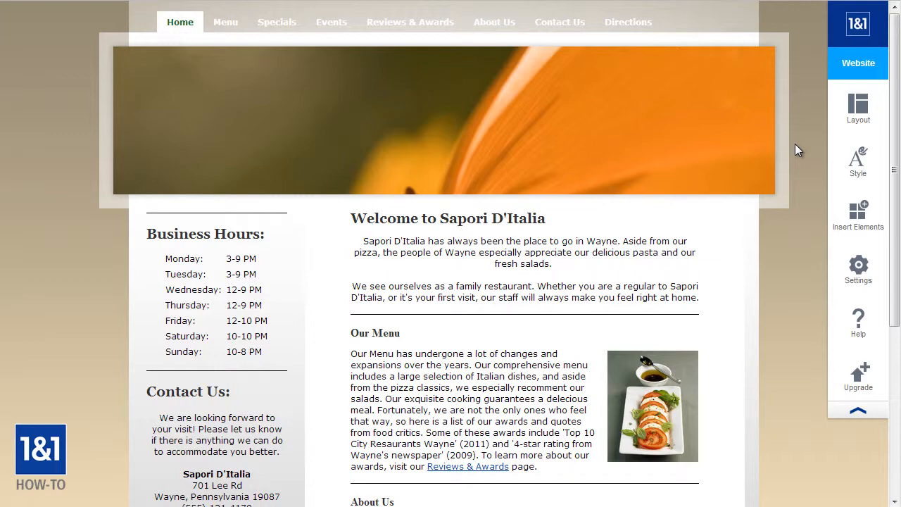
Step: Open the website header for editing and bring up the image selection for its default background
mouse_move(458, 80)
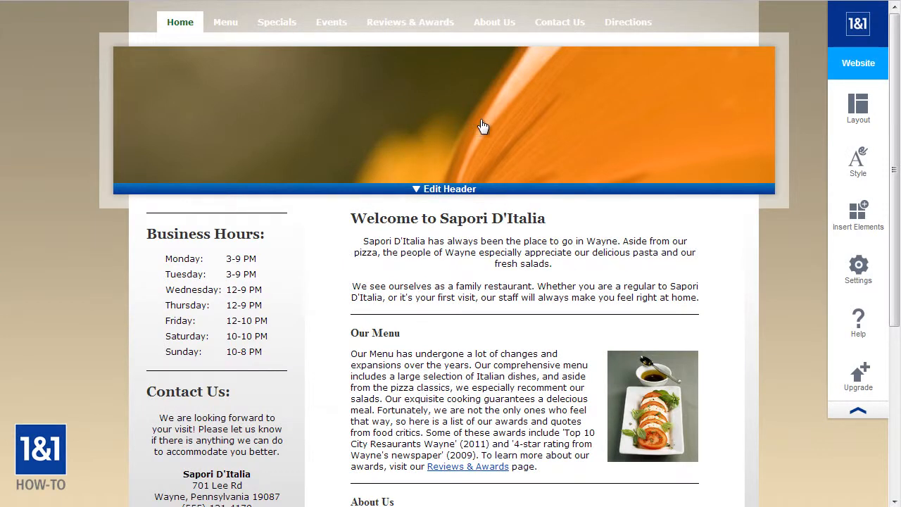
click(557, 127)
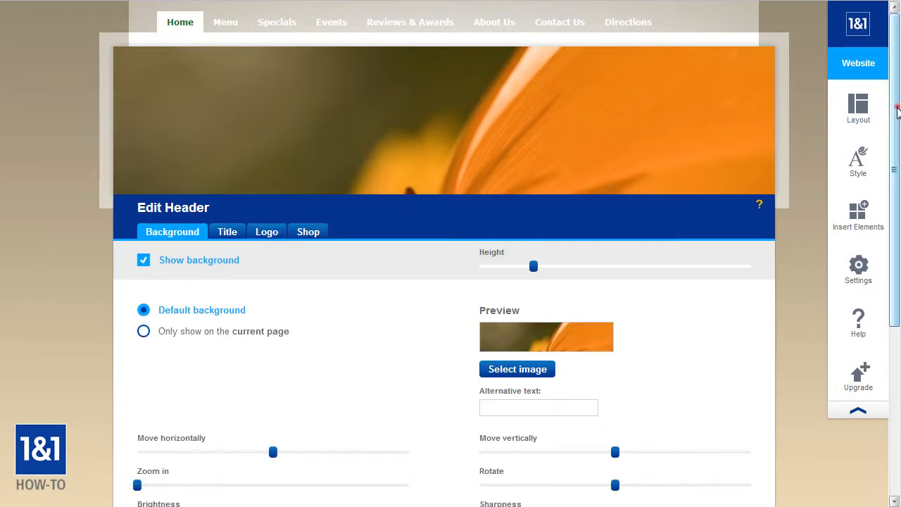
drag(890, 115, 897, 141)
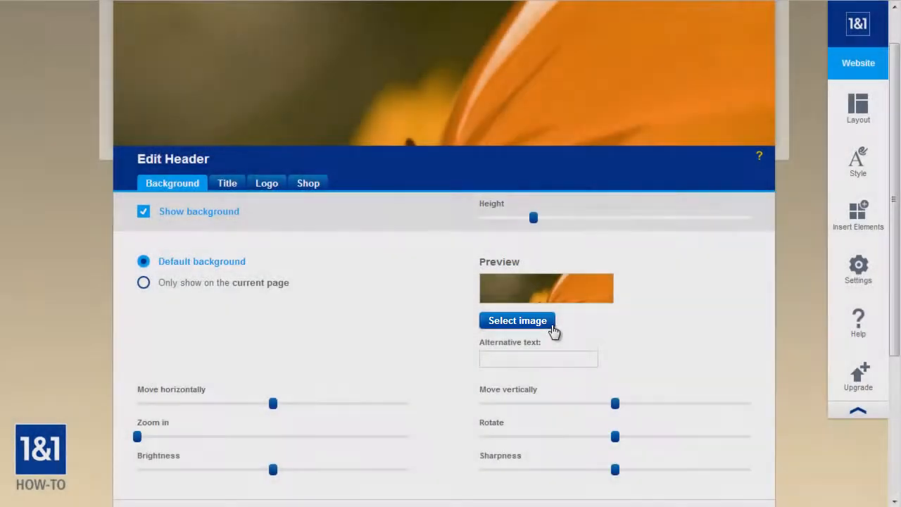
click(551, 324)
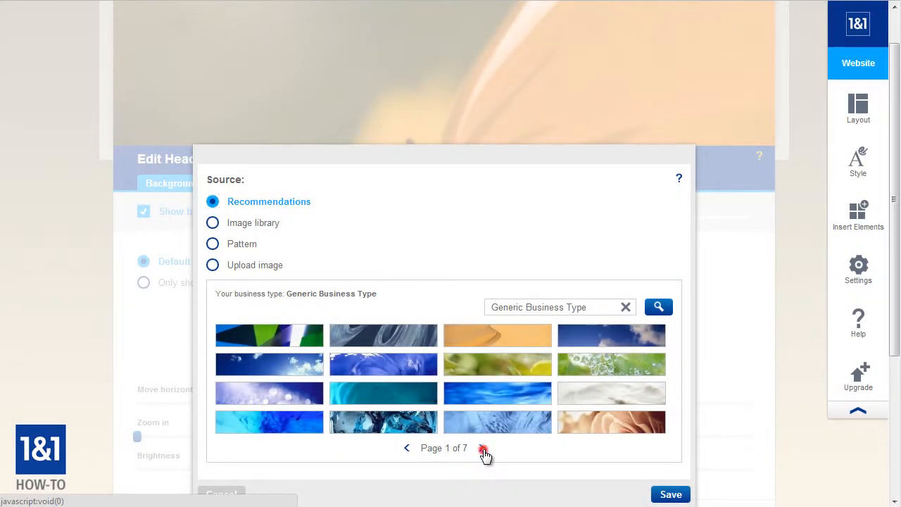
Step: Browse the recommended header images and search them for "food"
click(483, 449)
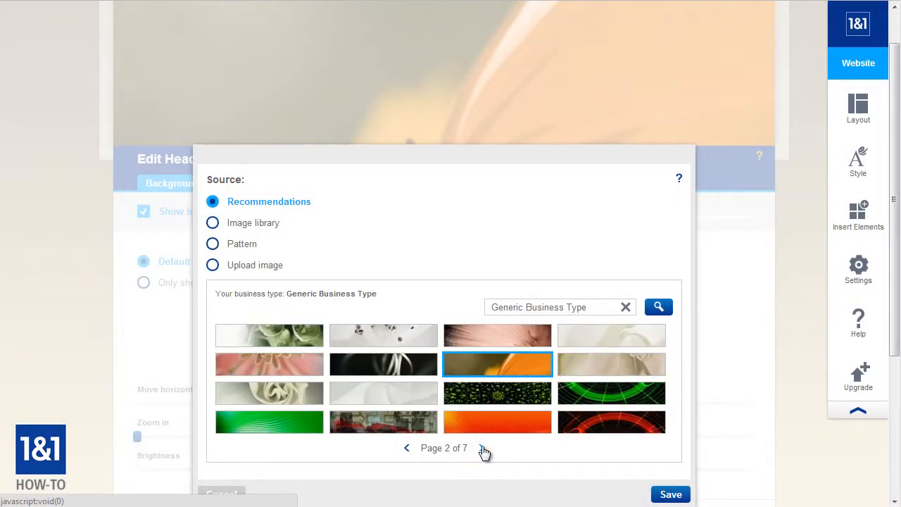
click(483, 448)
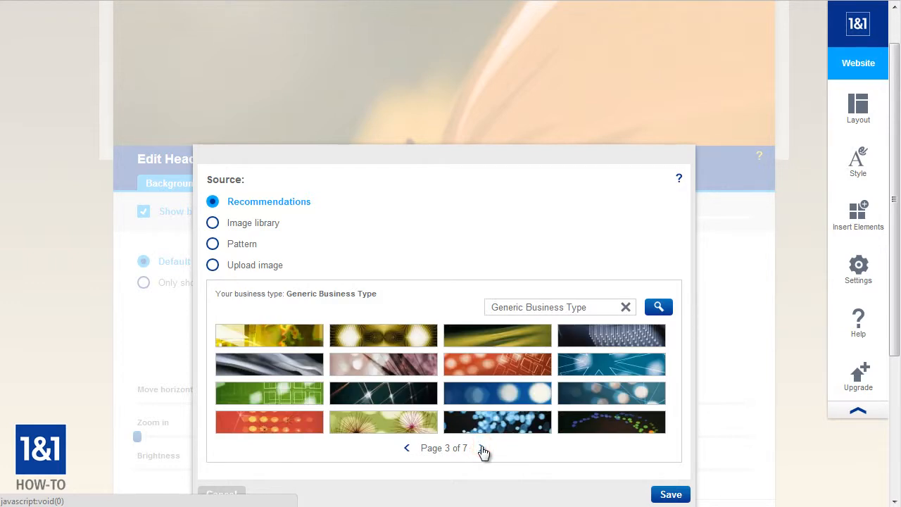
click(483, 448)
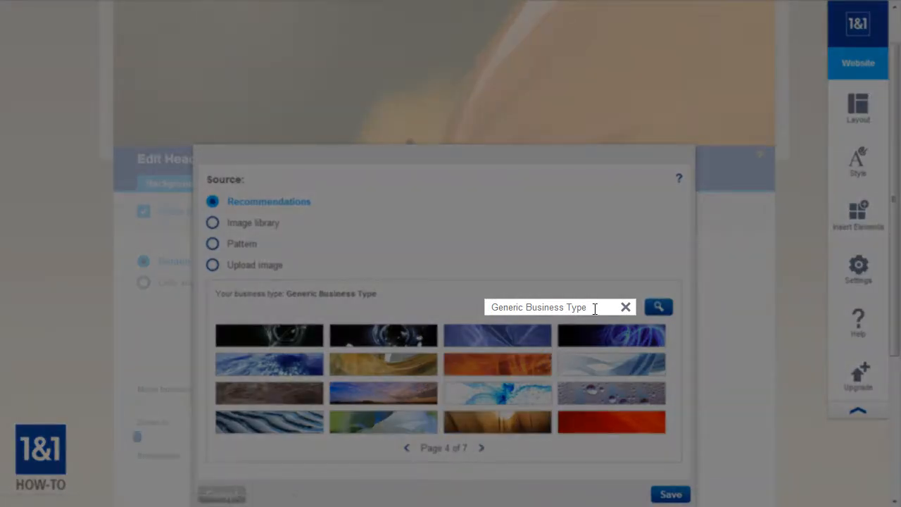
drag(595, 308, 431, 310)
key(BackSpace)
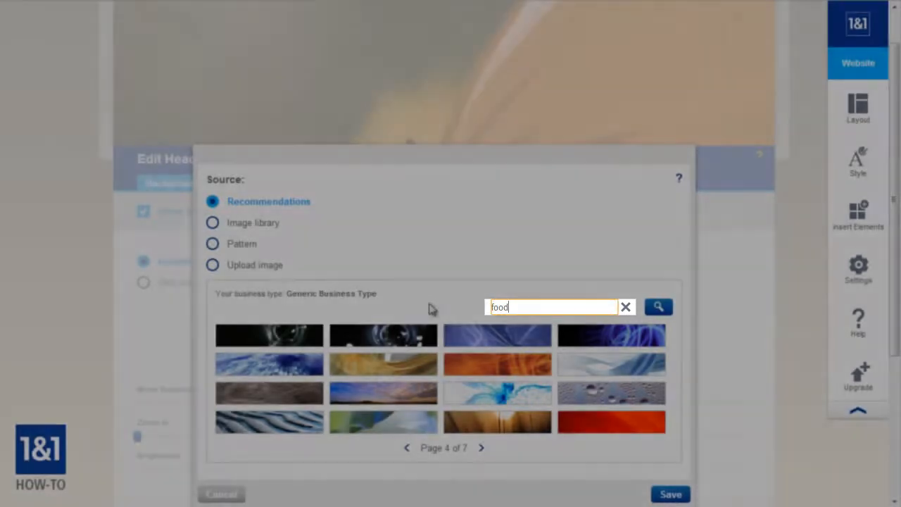
key(Return)
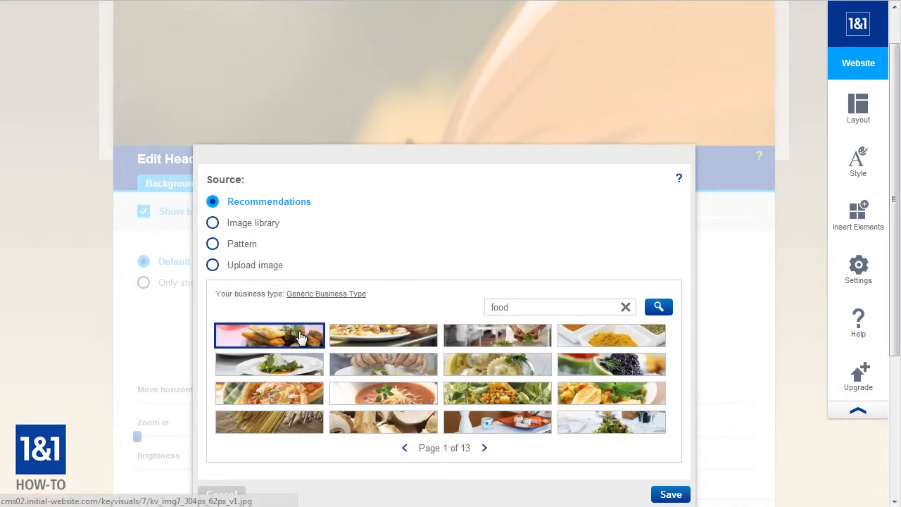
Step: Apply the pizza photo from the recommended food images as the header background
mouse_move(301, 337)
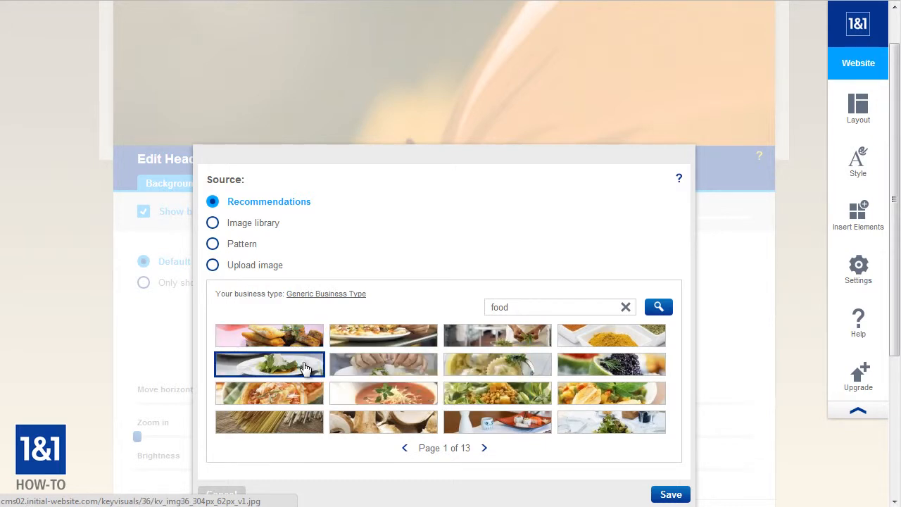
mouse_move(304, 368)
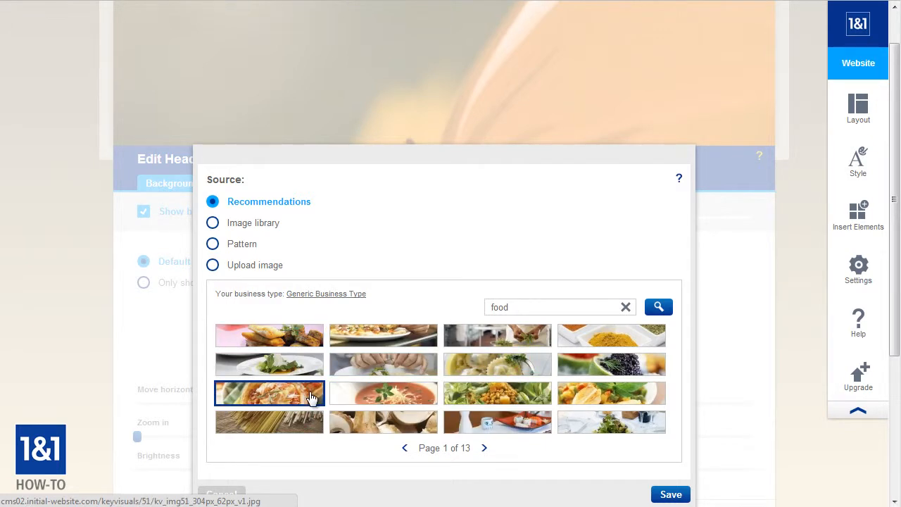
mouse_move(312, 397)
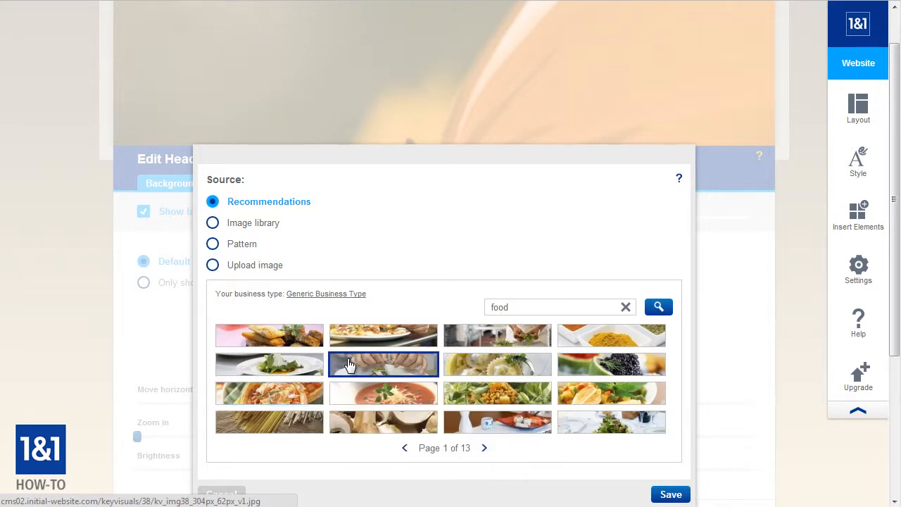
mouse_move(350, 365)
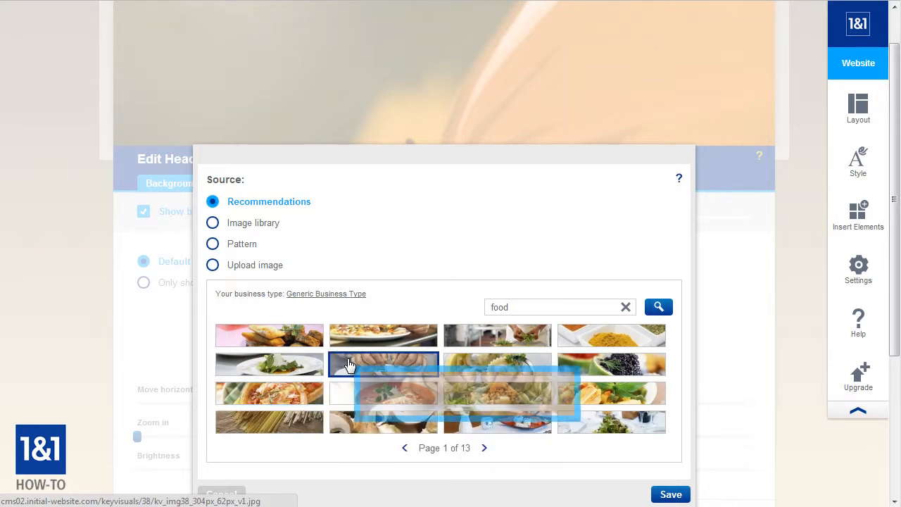
click(419, 341)
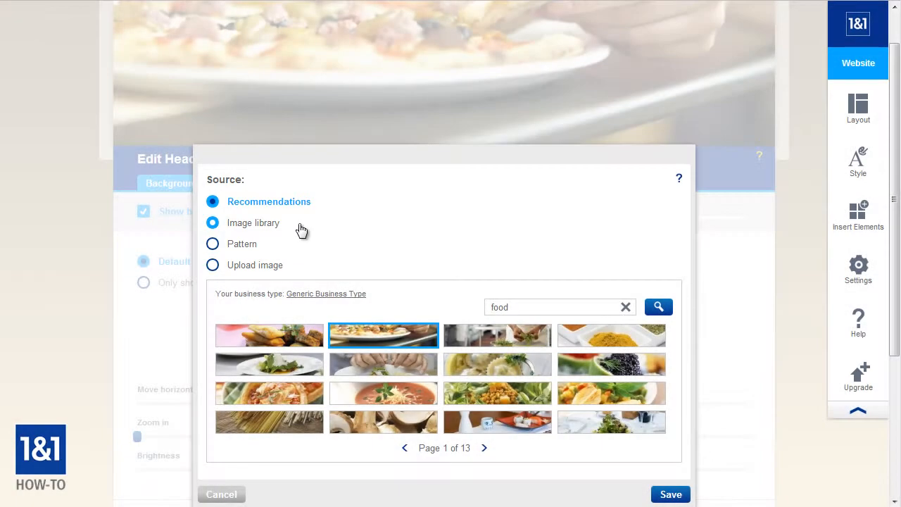
Step: Insert the seafood rice dish photo from the image library as the header background
click(298, 224)
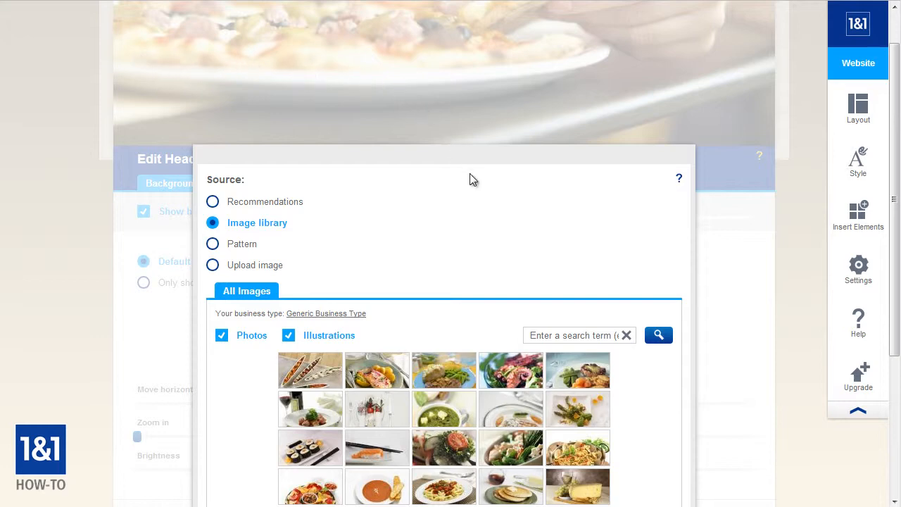
scroll(523, 226, down, 2)
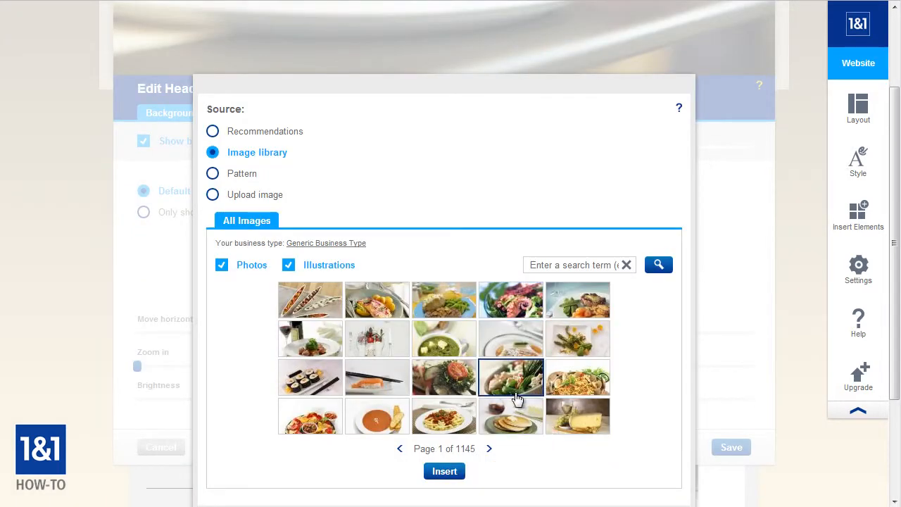
click(583, 377)
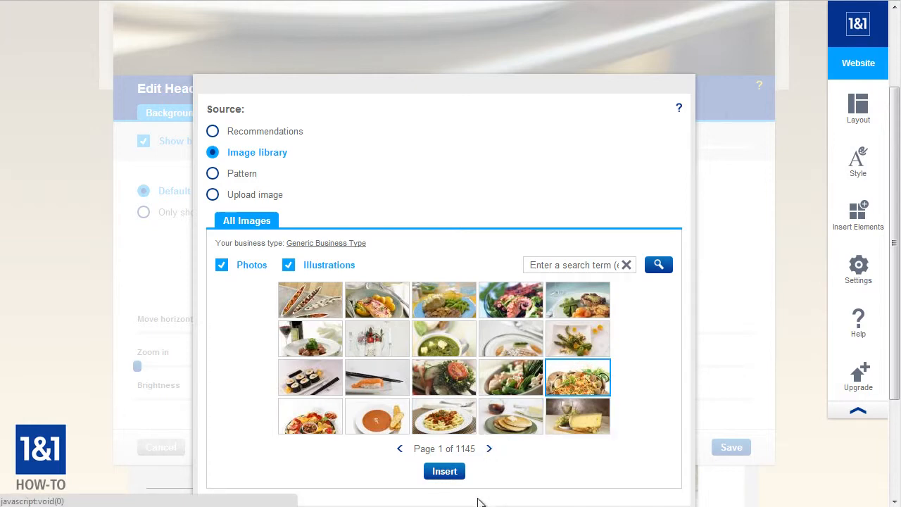
click(444, 471)
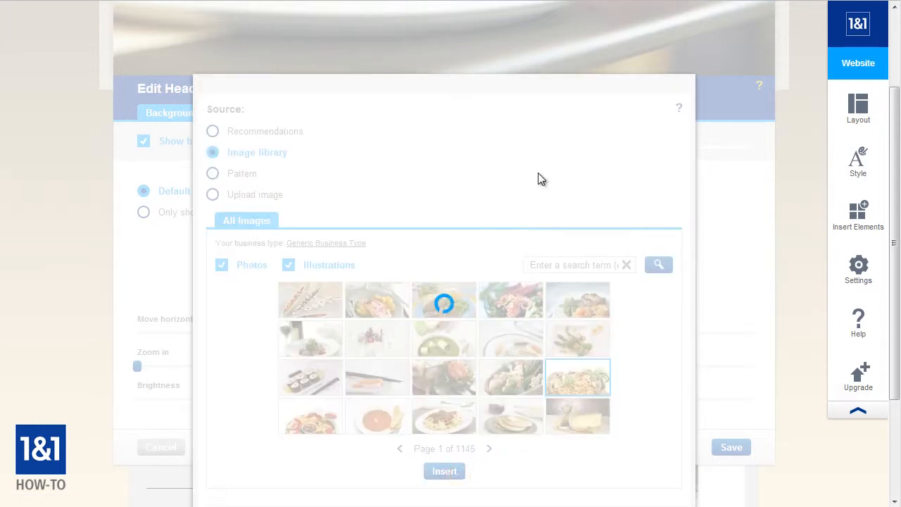
scroll(539, 176, up, 3)
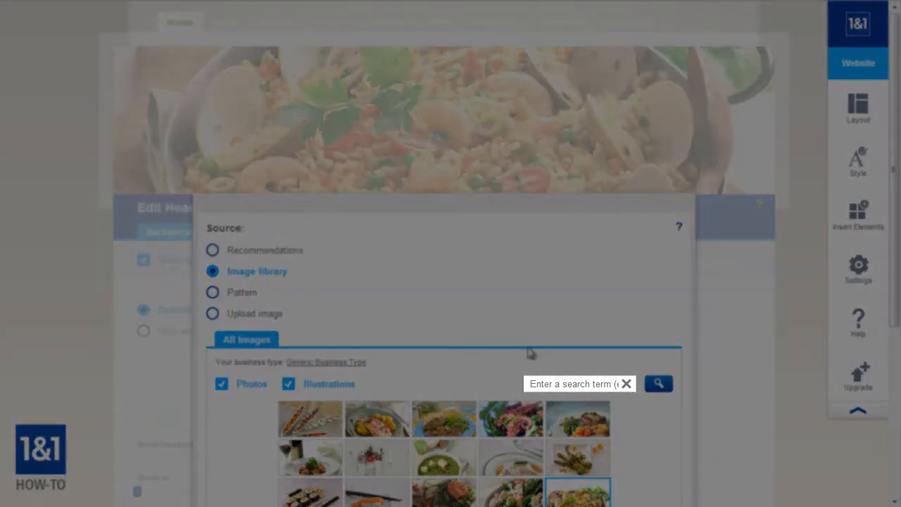
click(582, 384)
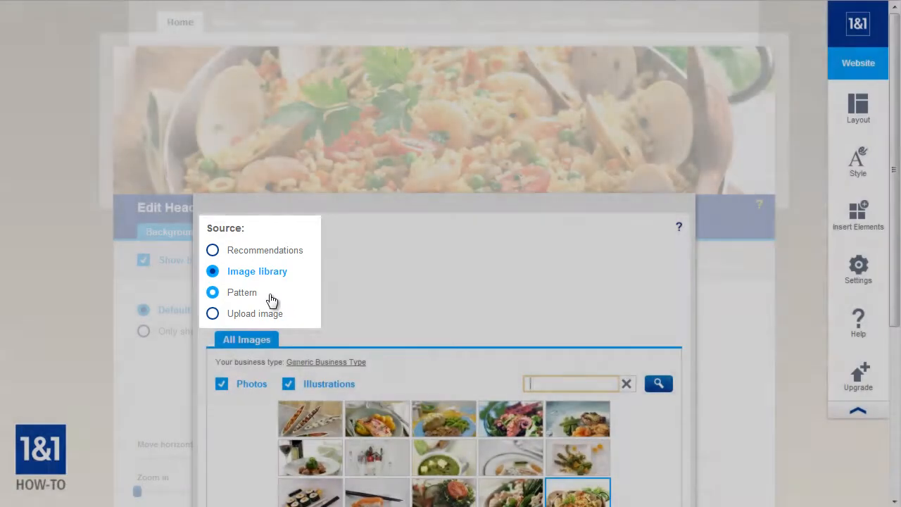
Step: Switch the background source to Pattern and set the pattern color to gray 999999
click(272, 296)
scroll(272, 299, down, 1)
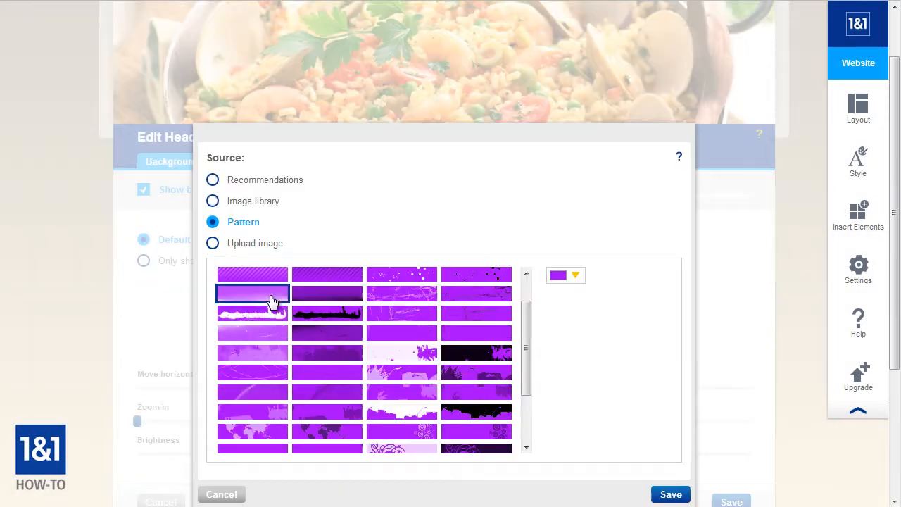
click(576, 277)
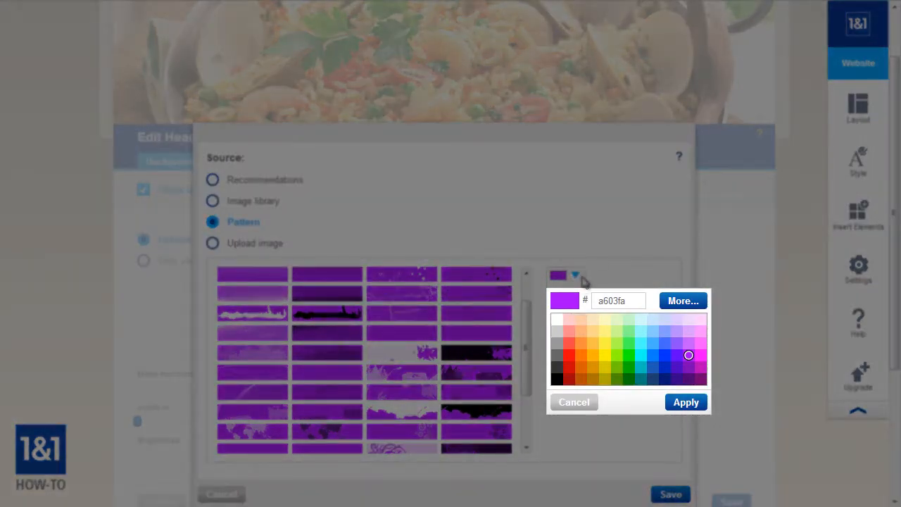
click(582, 344)
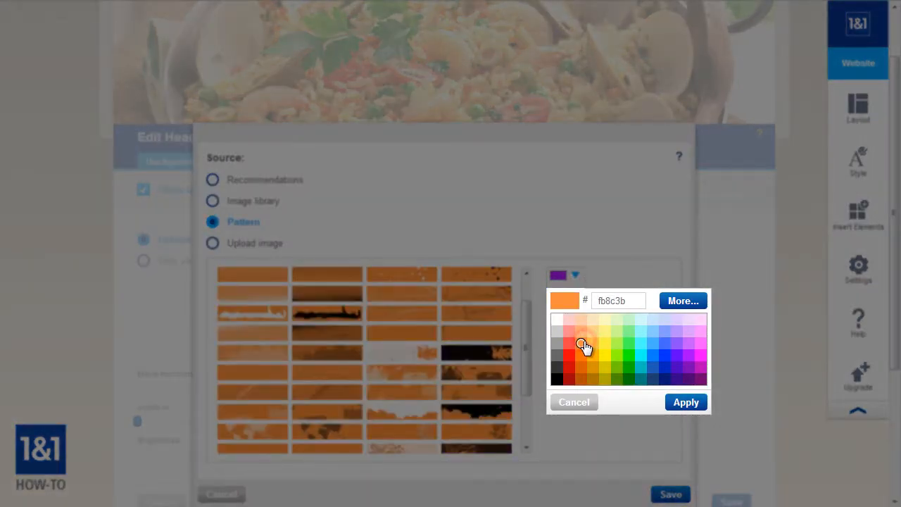
click(581, 355)
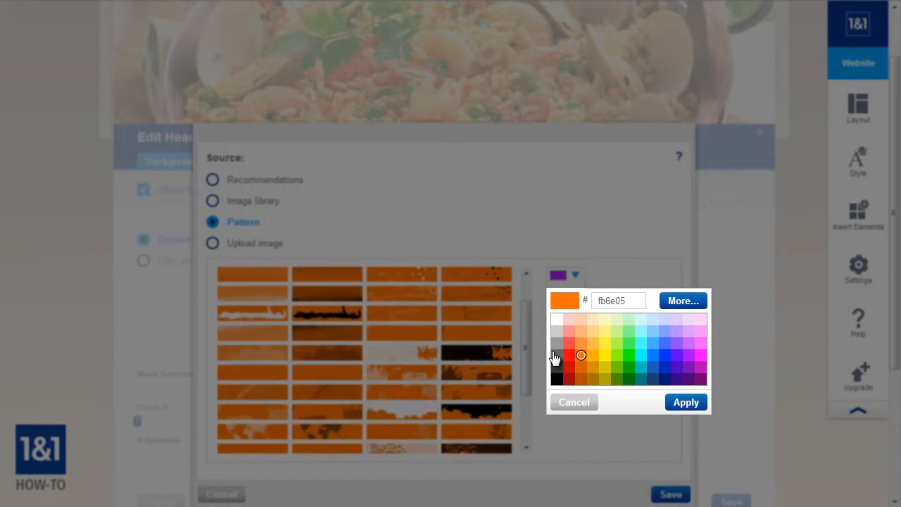
click(557, 343)
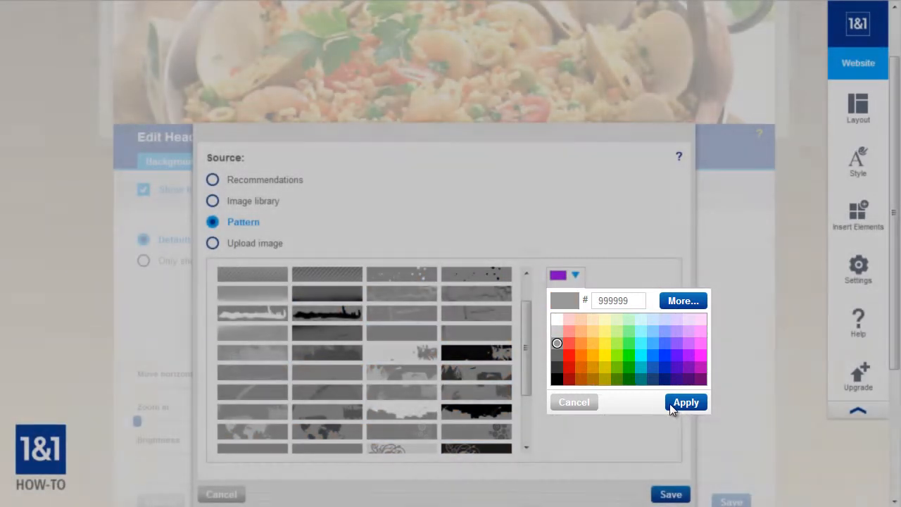
click(670, 404)
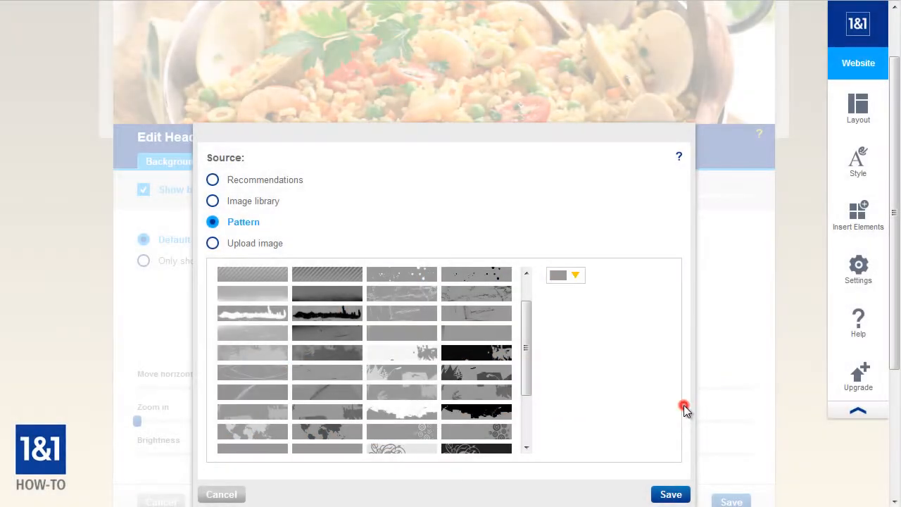
Step: Try the dark dripping-paint pattern and the light floral swirl pattern as the header background
drag(524, 341, 513, 395)
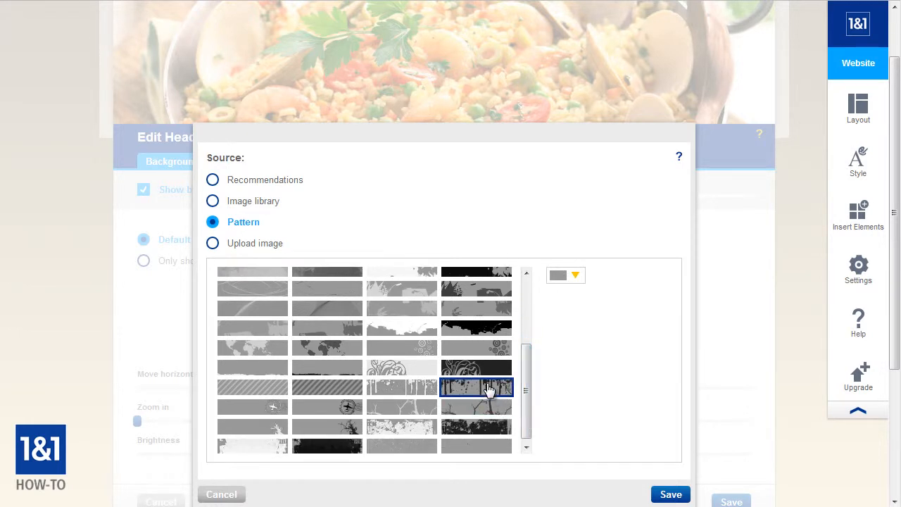
click(486, 387)
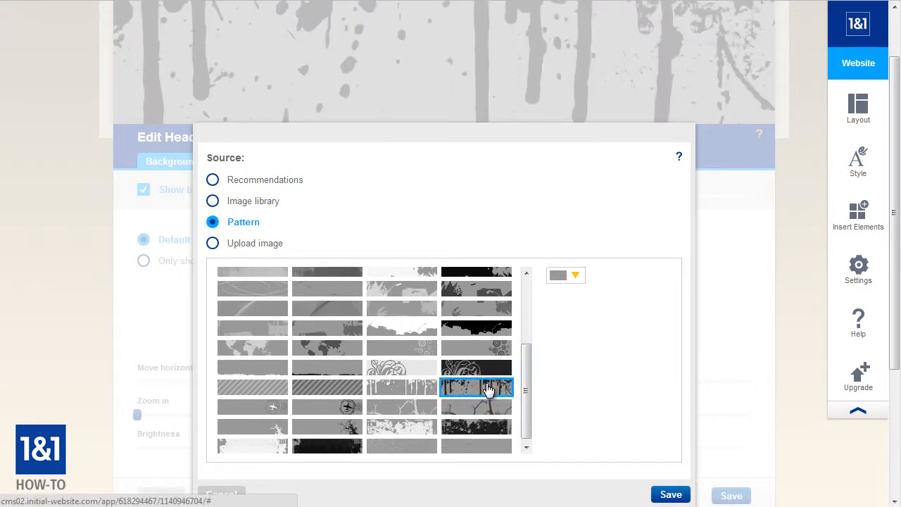
click(419, 364)
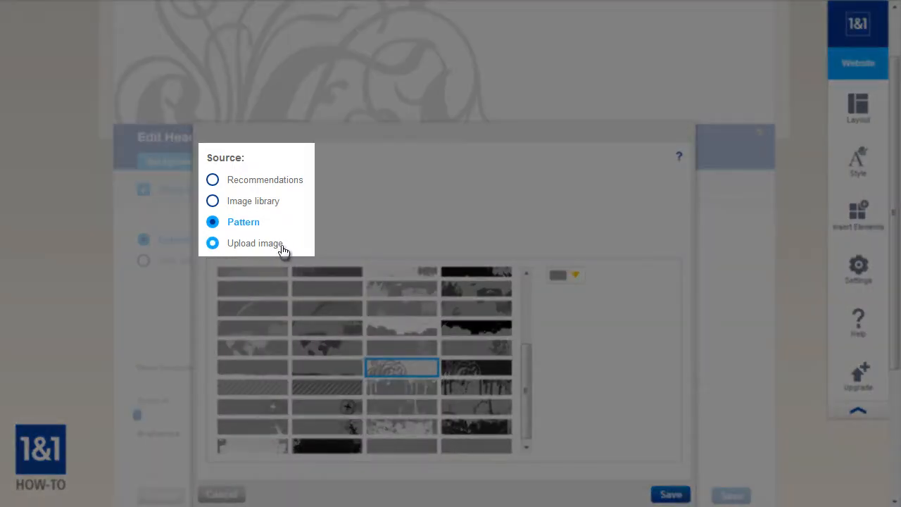
Step: Upload pasta.jpg from the Pictures library as the header background image
click(282, 247)
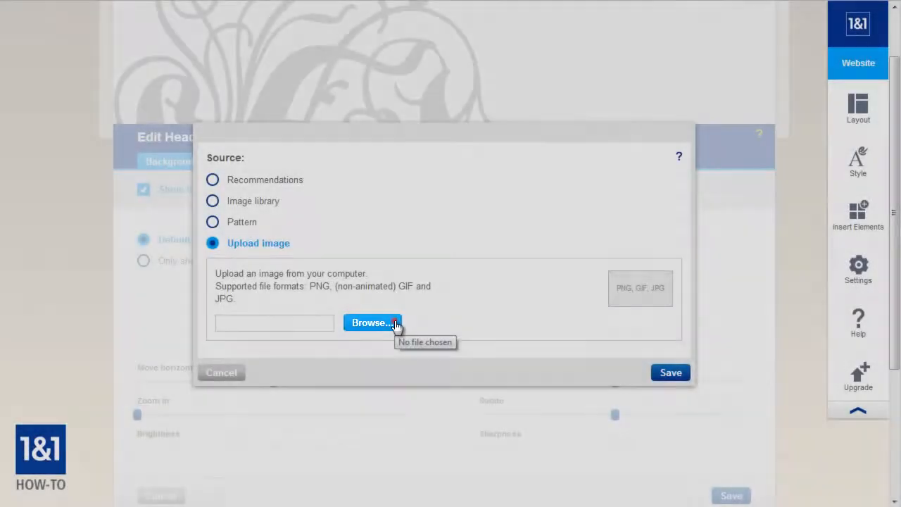
click(396, 324)
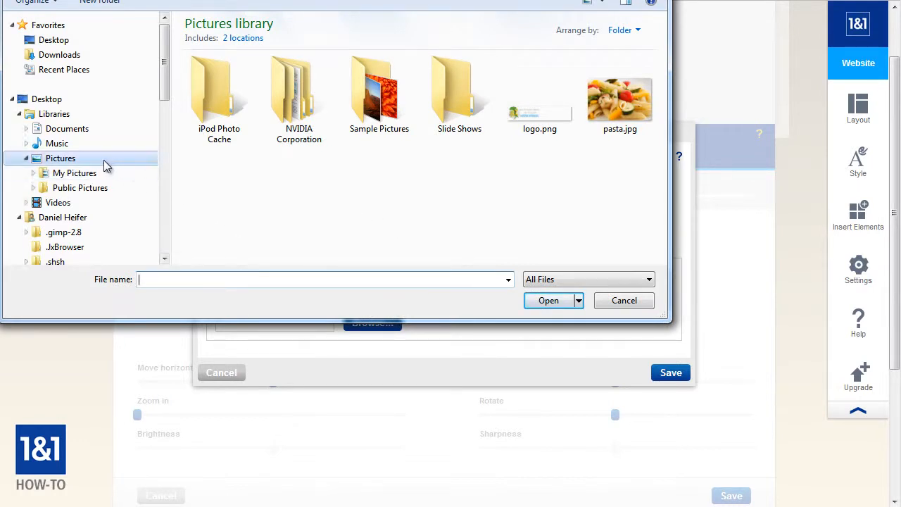
click(61, 158)
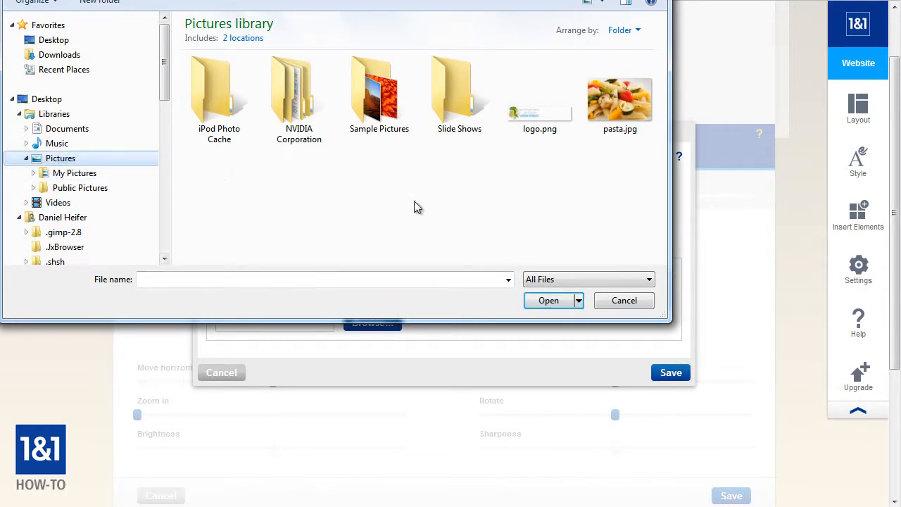
click(617, 103)
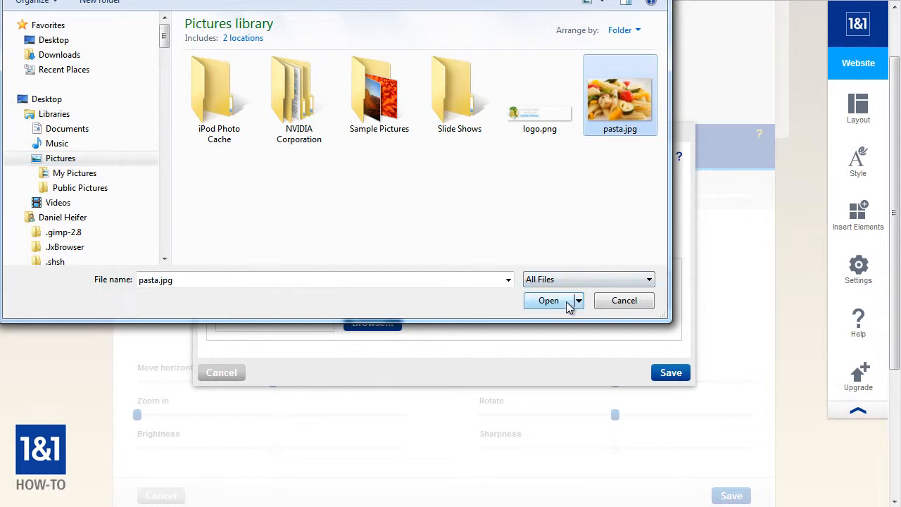
click(571, 301)
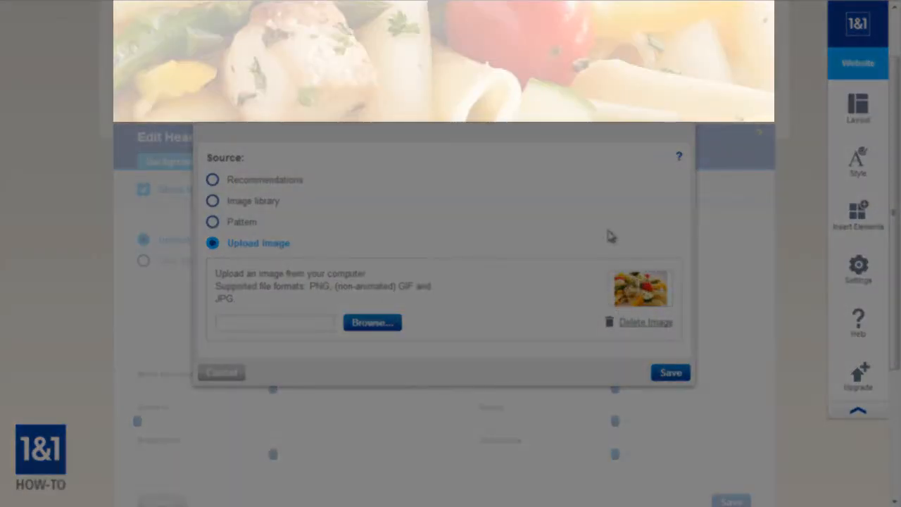
scroll(700, 139, up, 1)
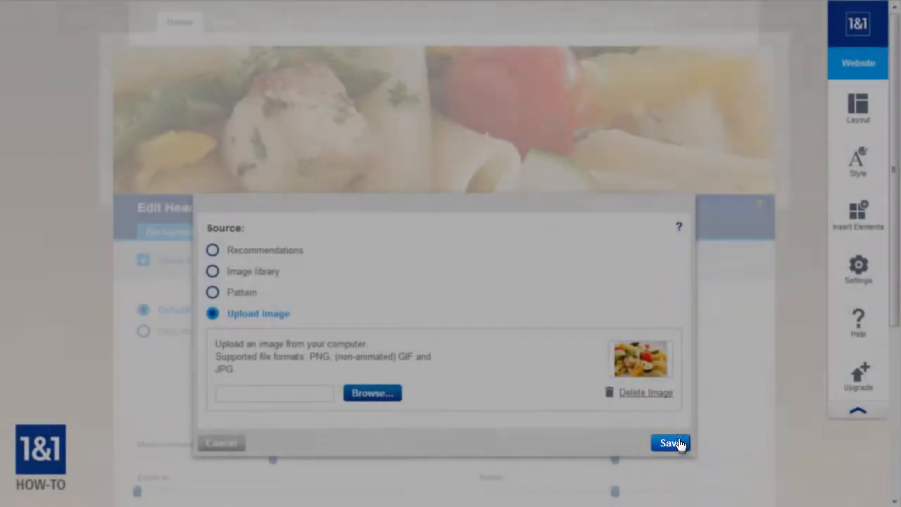
Step: Apply the uploaded pasta photo as the header background and adjust its vertical position, zoom, rotation and brightness
click(673, 443)
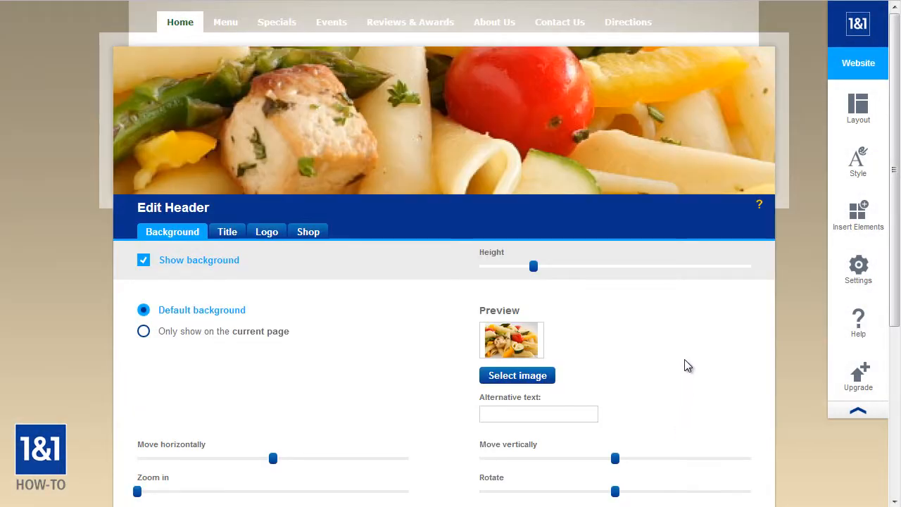
drag(891, 235, 896, 260)
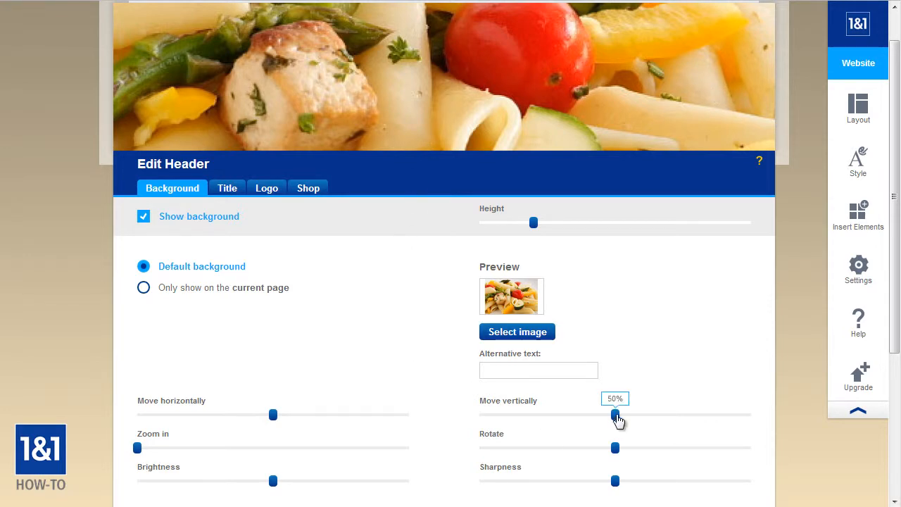
drag(617, 420, 501, 416)
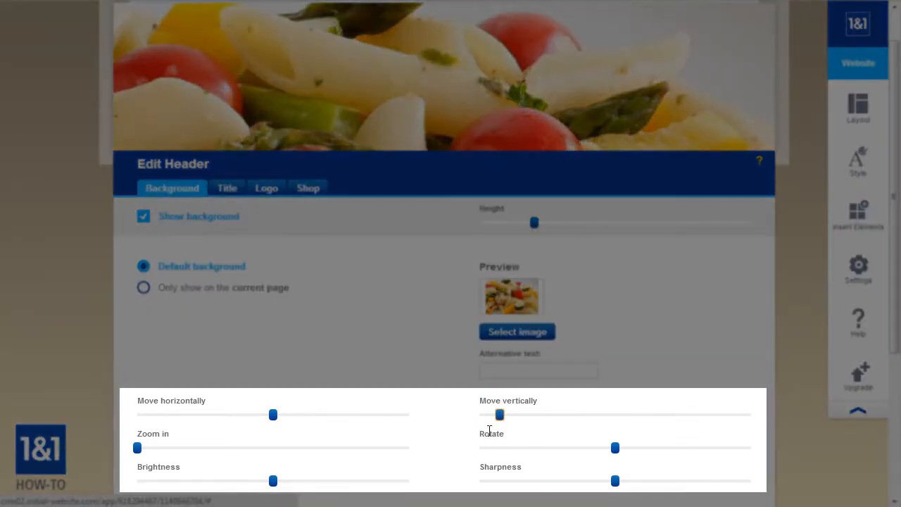
mouse_move(138, 451)
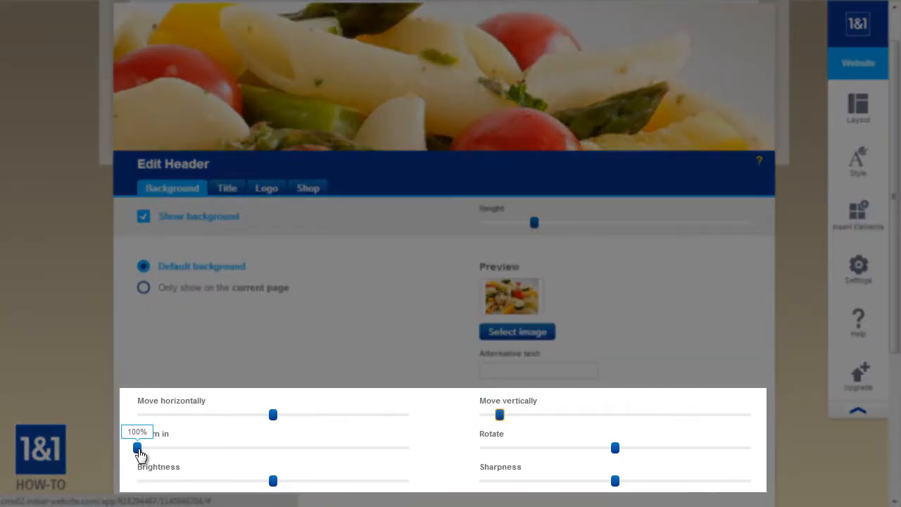
drag(139, 454, 274, 461)
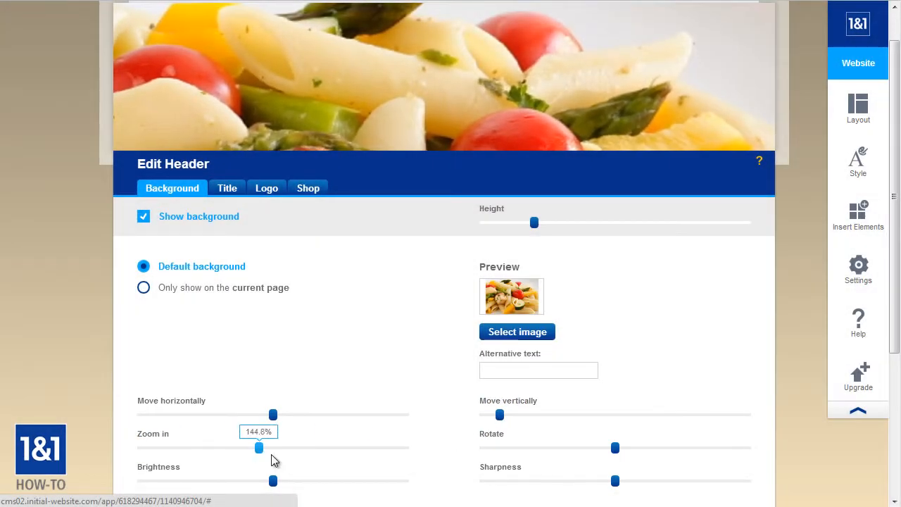
drag(615, 449, 582, 454)
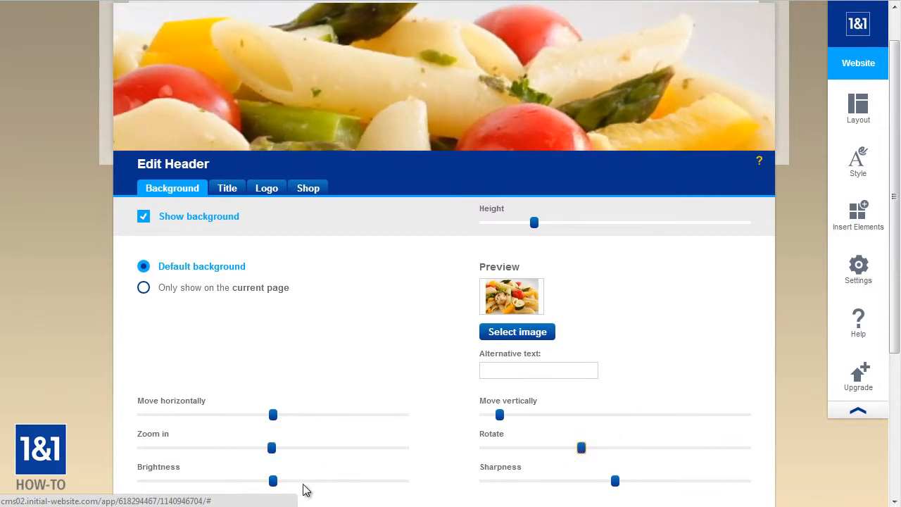
drag(274, 484, 310, 486)
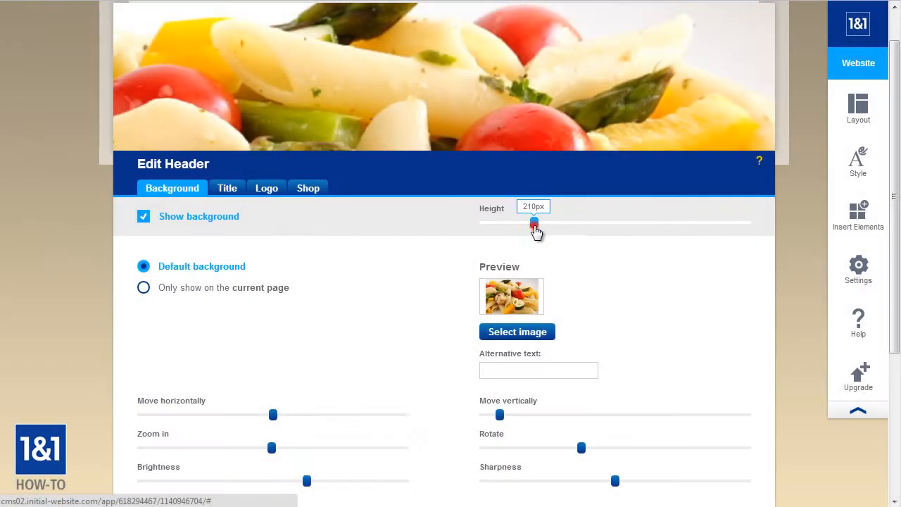
Step: Try a taller header and set its height back to 210 px
drag(534, 224, 556, 232)
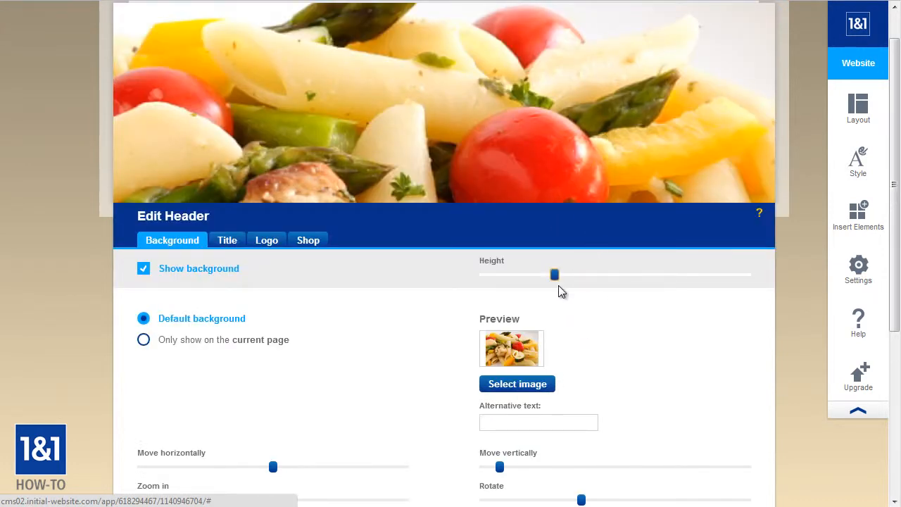
drag(556, 279, 537, 279)
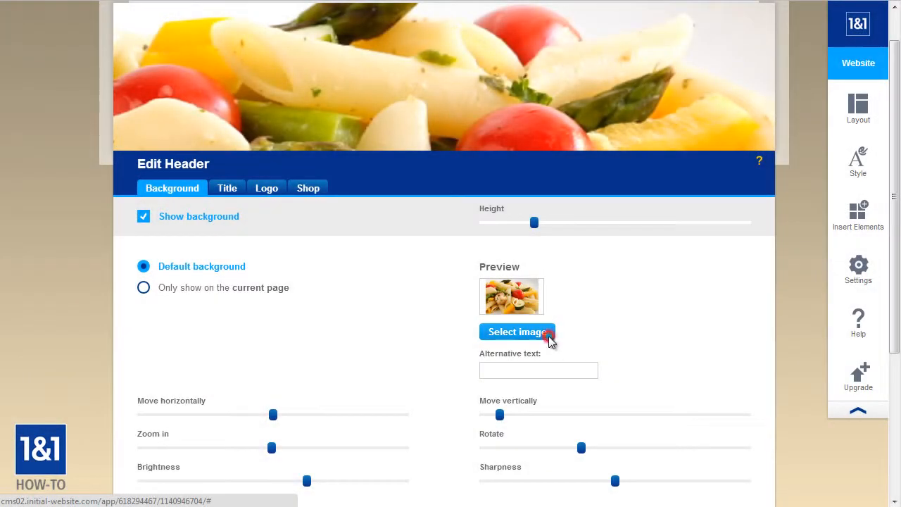
Step: Replace the header background with the recommended clam photo on a yellow background, searching the recommendations for "pasta"
click(543, 333)
click(288, 208)
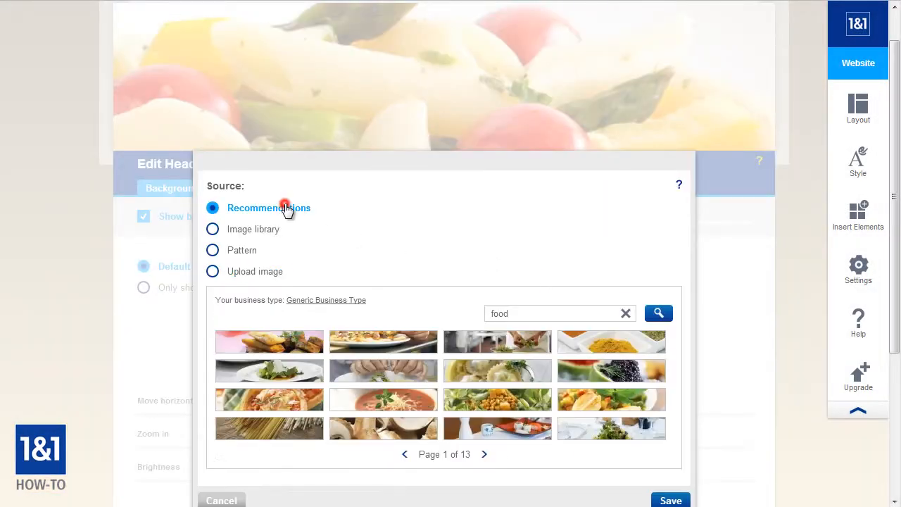
double_click(520, 314)
text(pasta)
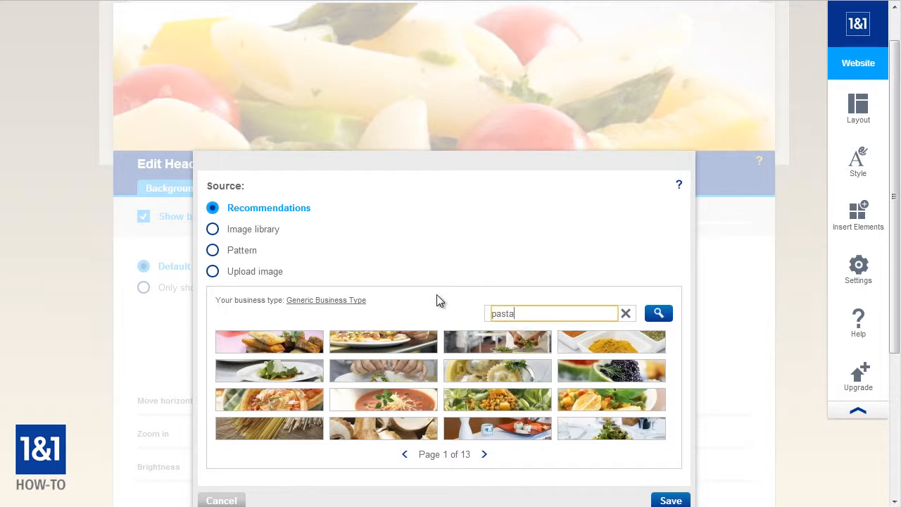
key(Return)
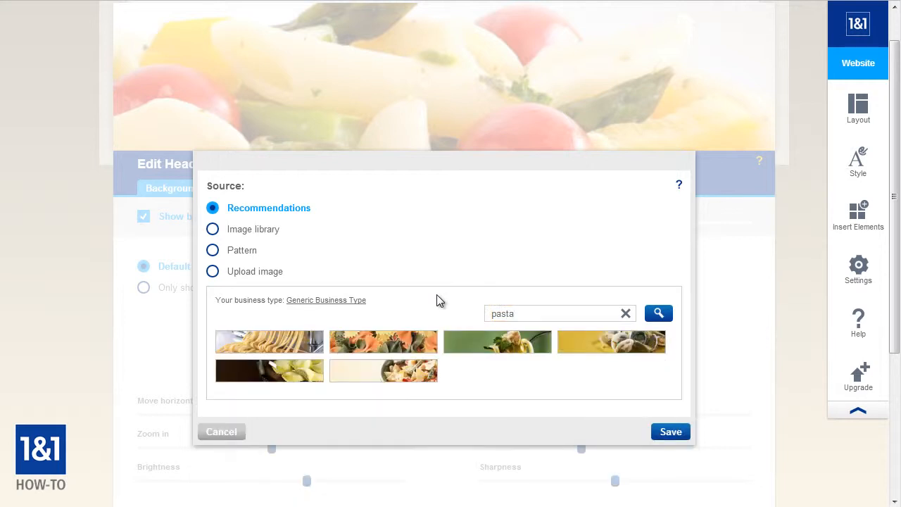
mouse_move(353, 381)
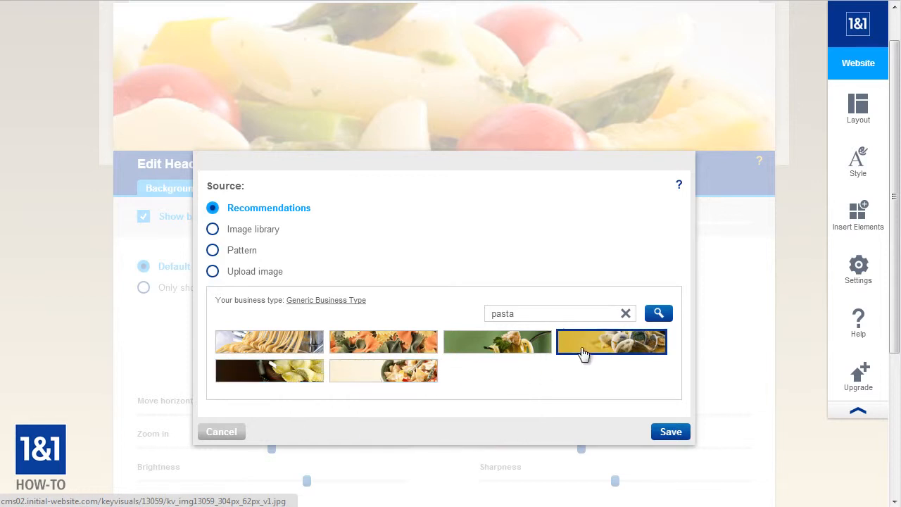
mouse_move(598, 348)
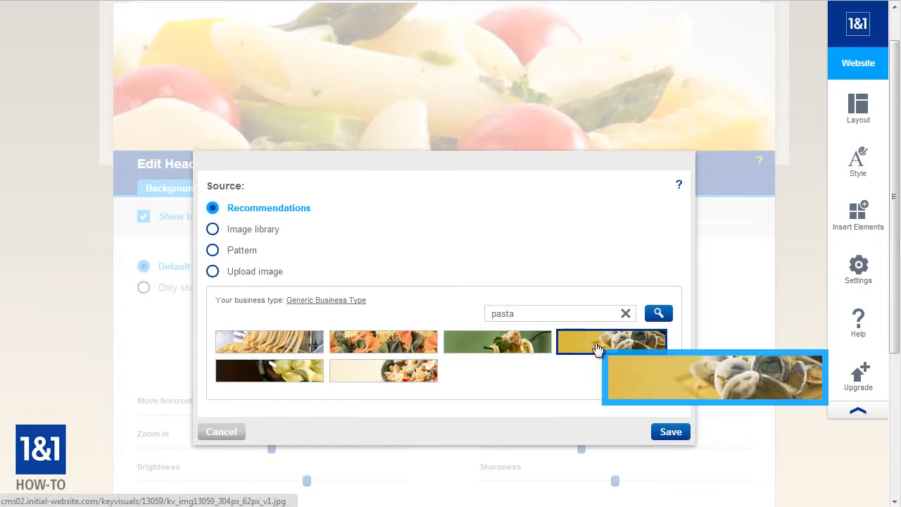
click(644, 348)
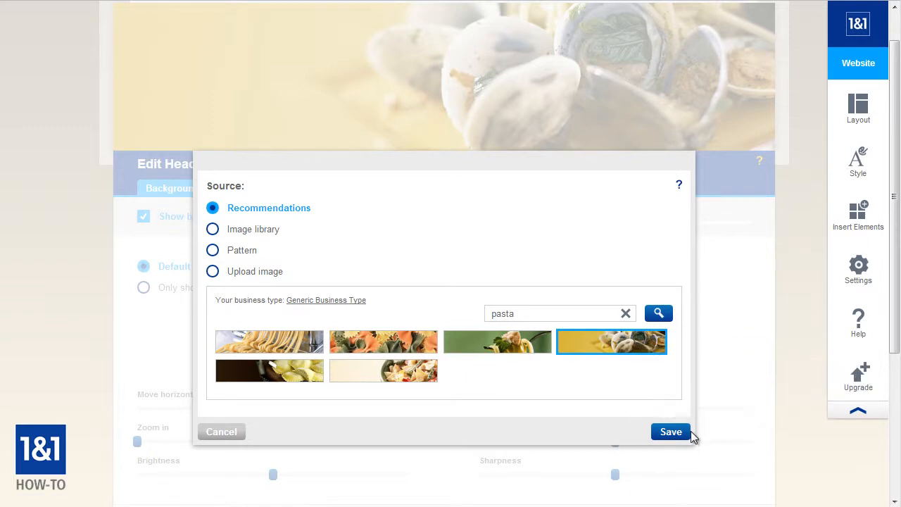
click(671, 433)
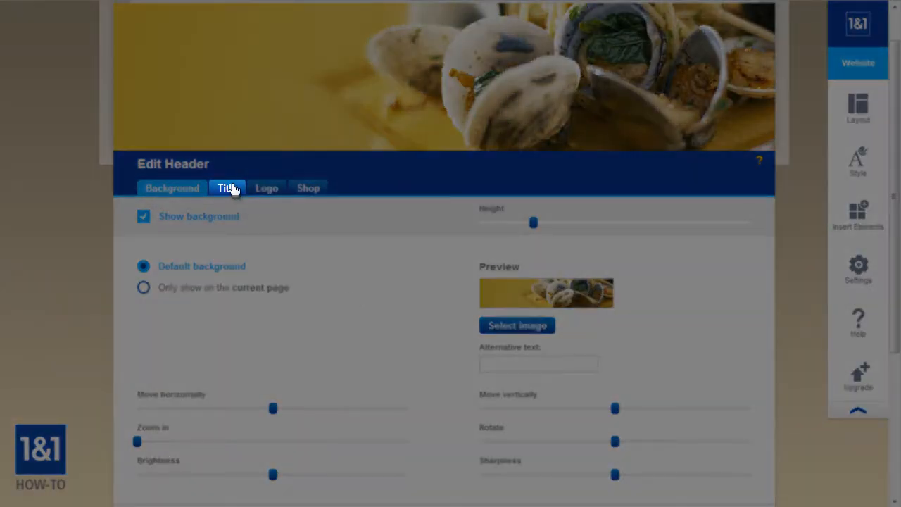
Step: Enter "Sapori D'Italia" as the header title
click(229, 188)
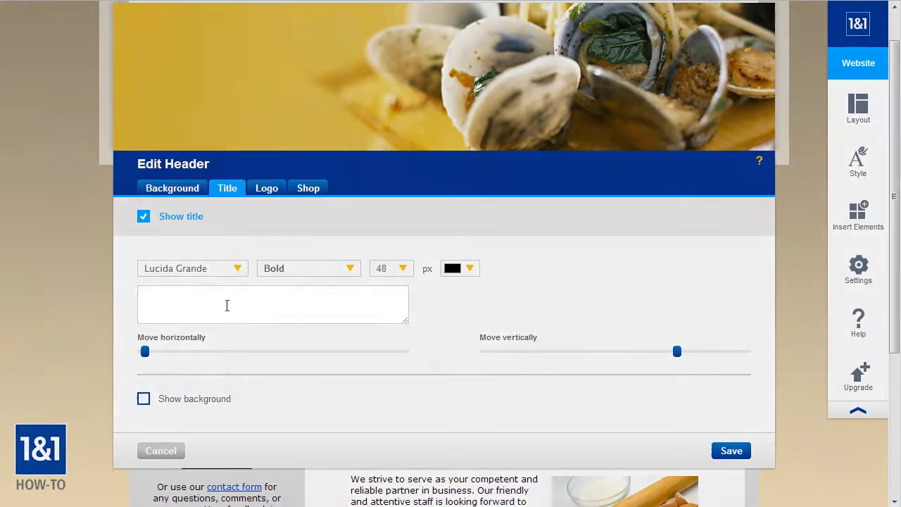
click(239, 298)
text(Sap)
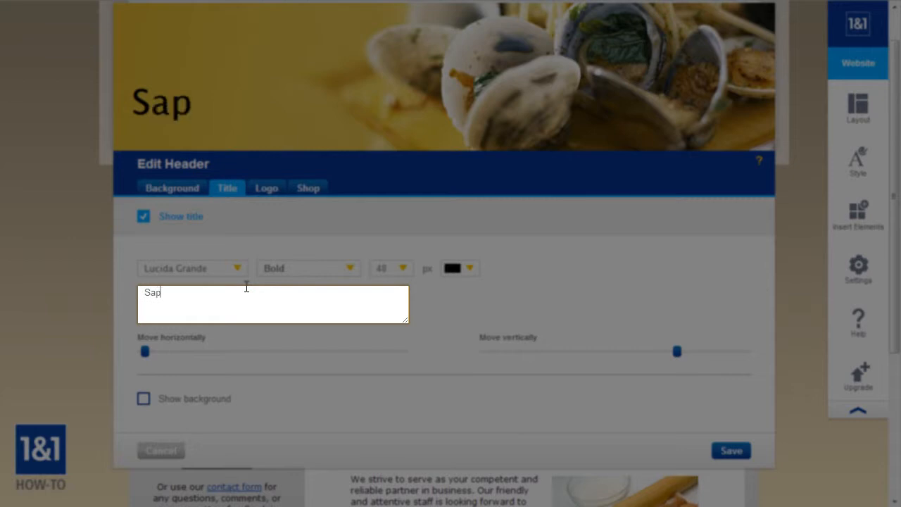
text(ori D'Italia)
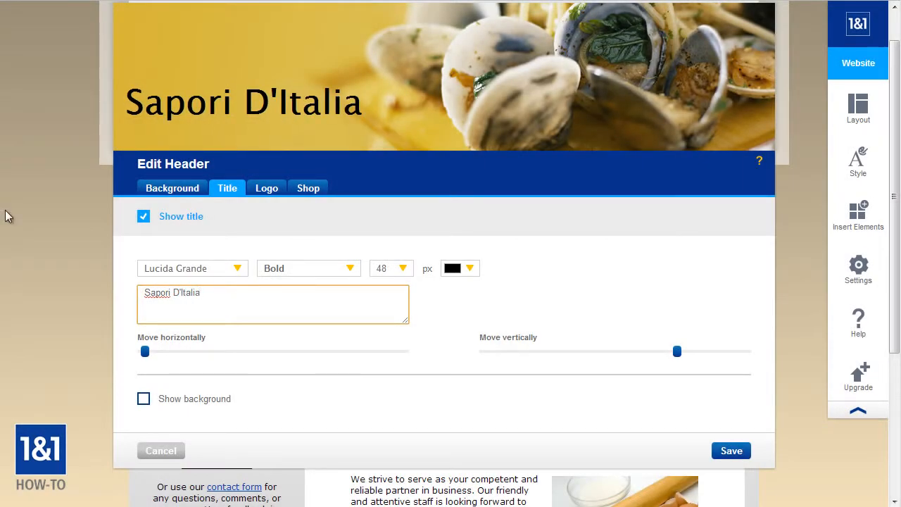
Step: Format the header title in Verdana, Bold, at 36 px
click(225, 269)
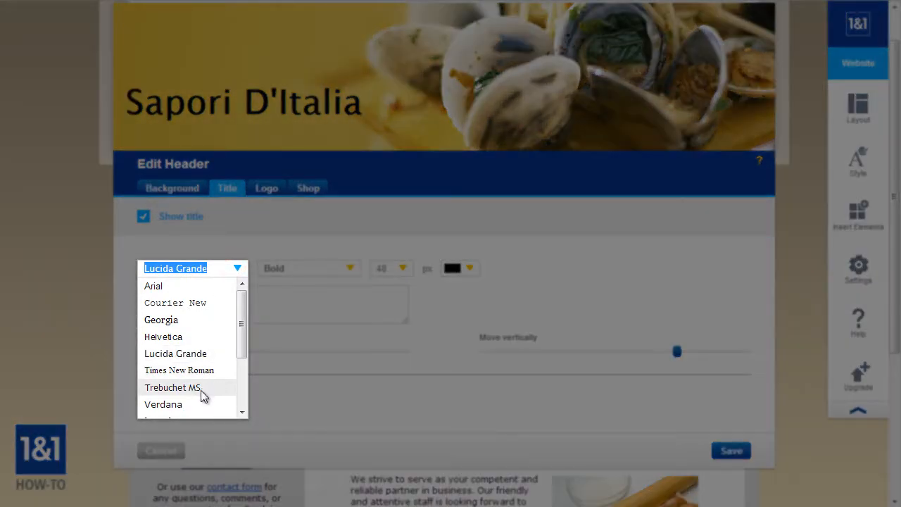
click(197, 403)
click(343, 269)
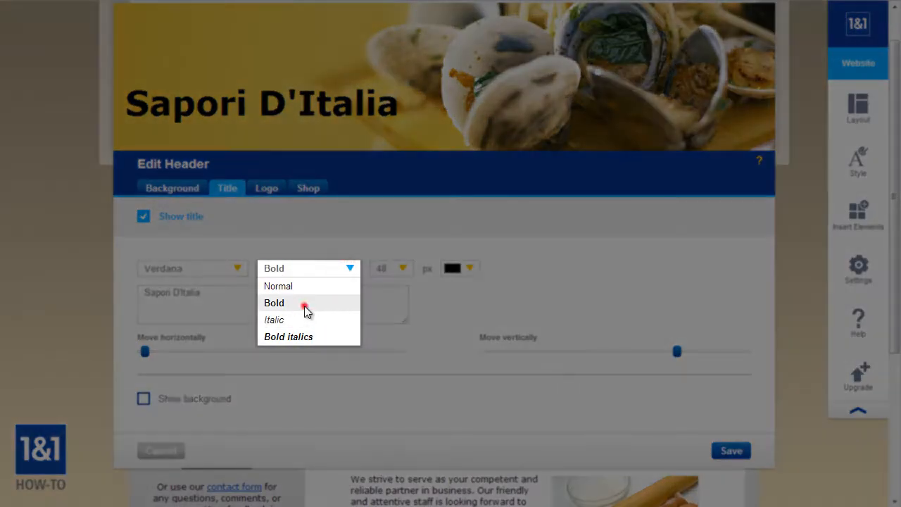
click(305, 303)
click(403, 267)
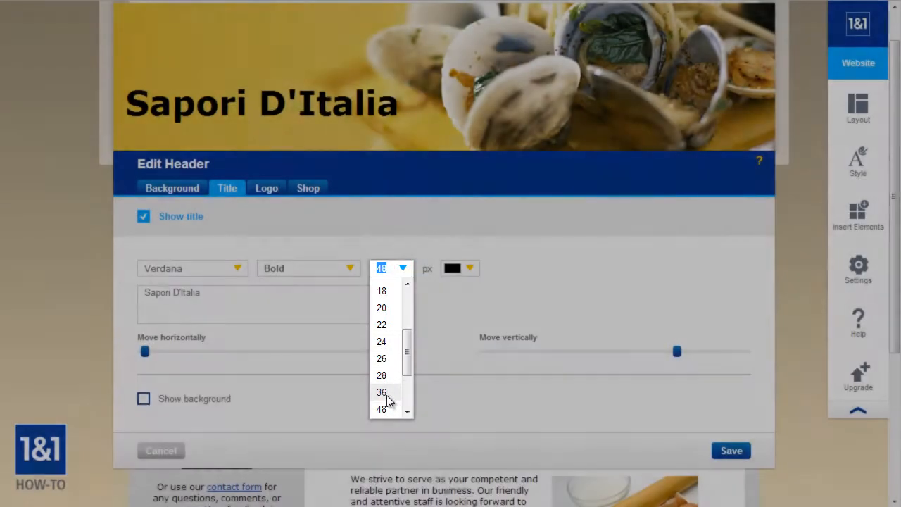
click(389, 393)
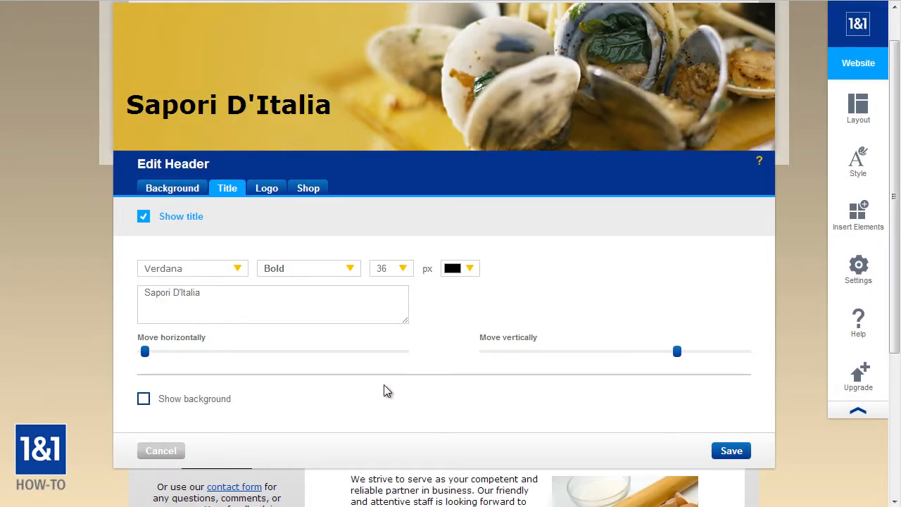
Step: Try light green 82f991 and blue 0325bc as the title color, and apply black 000000
click(450, 271)
click(524, 324)
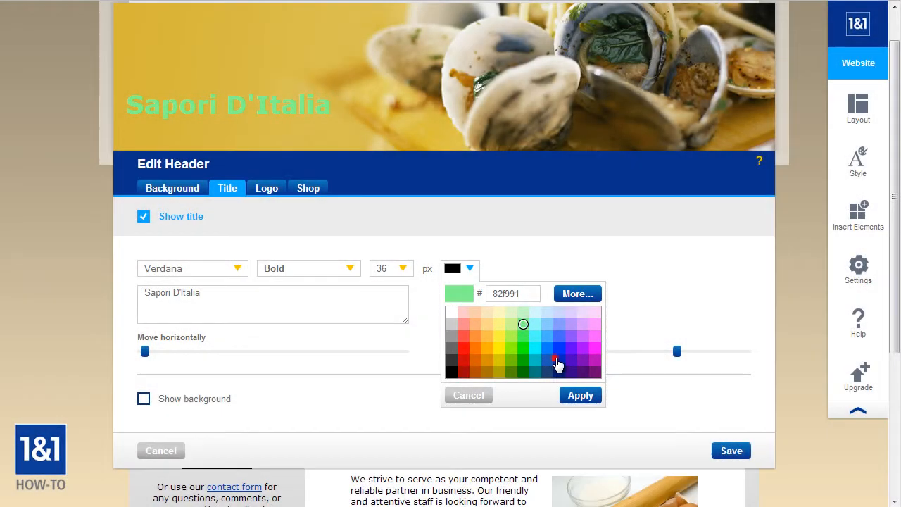
click(556, 360)
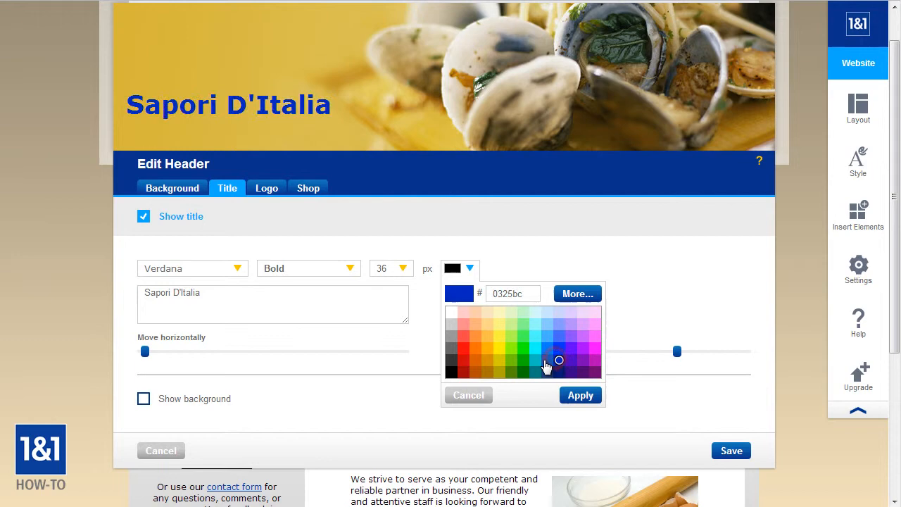
click(500, 361)
click(453, 373)
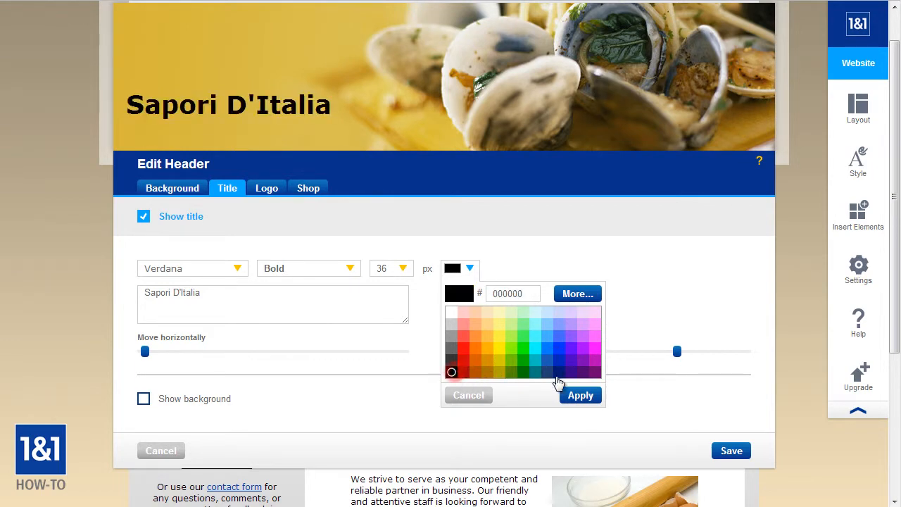
click(580, 395)
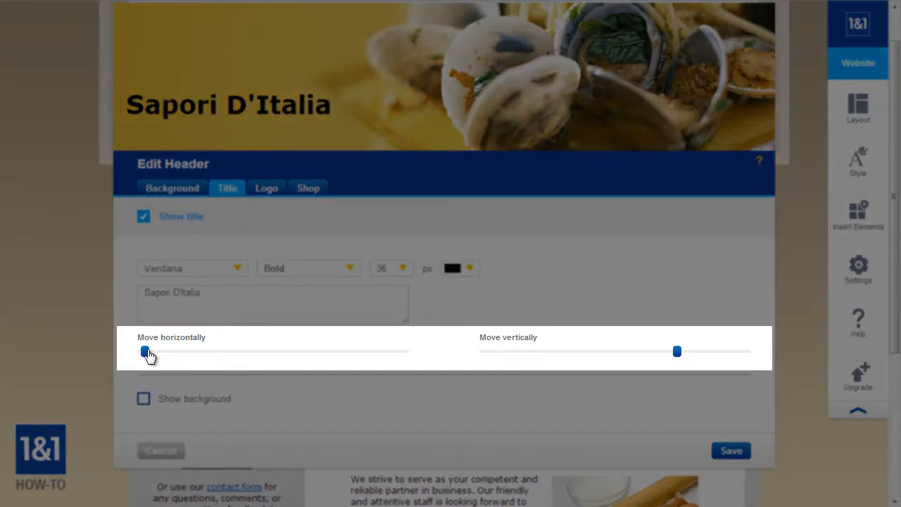
Step: Reposition the title near the upper-left corner of the header image, slightly in from its left edge
drag(148, 356, 169, 356)
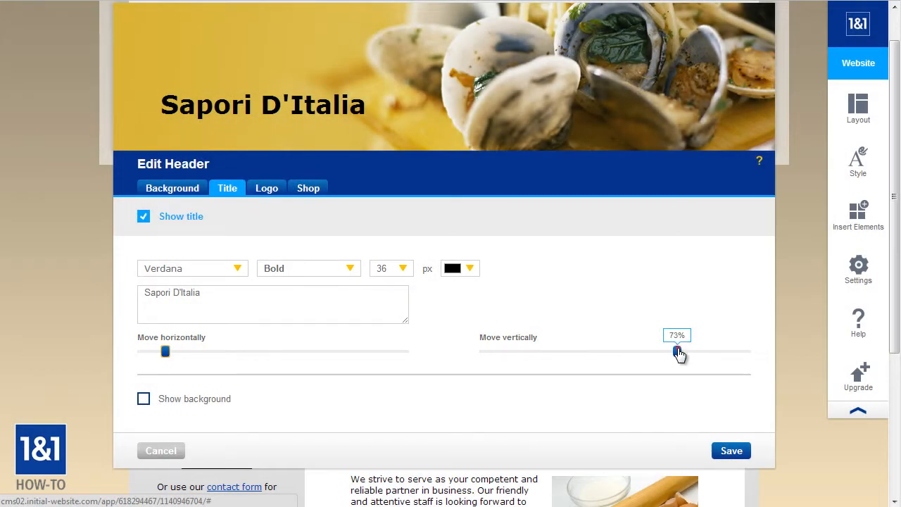
drag(678, 353, 543, 357)
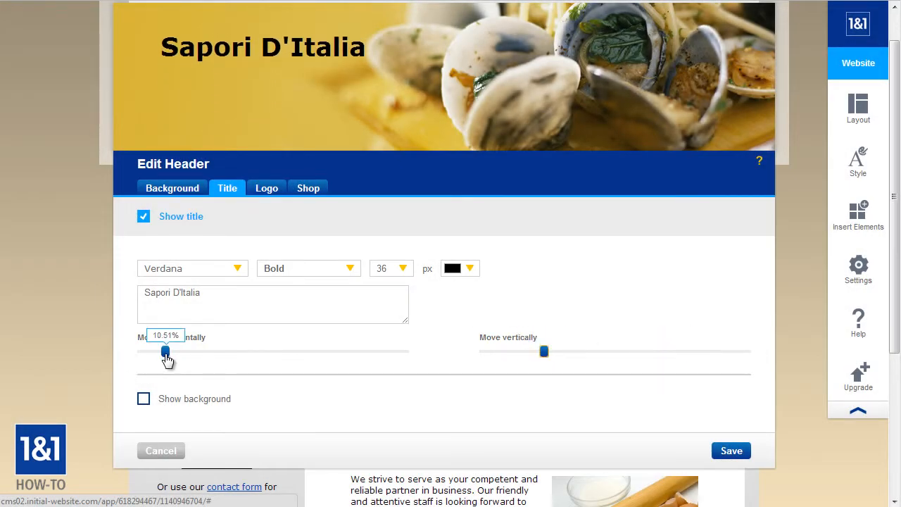
drag(166, 359, 155, 359)
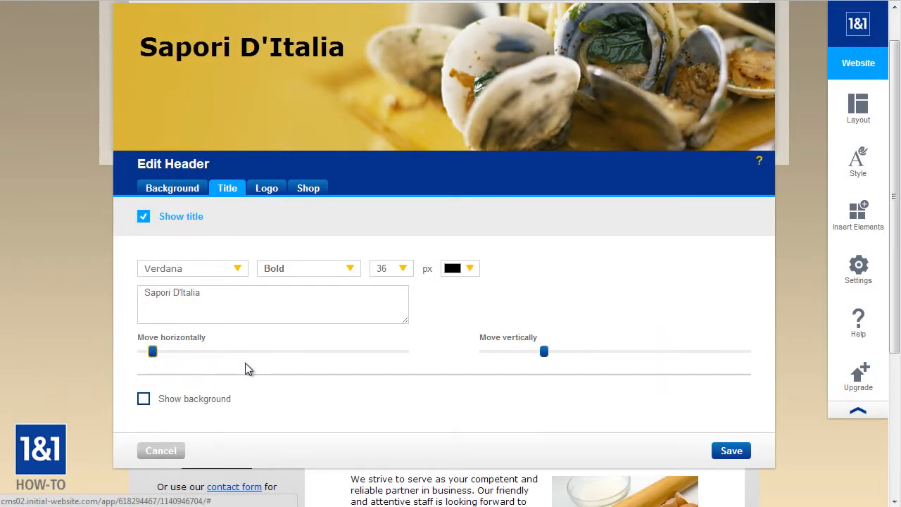
Step: Delete the title text from the header
drag(227, 296, 123, 297)
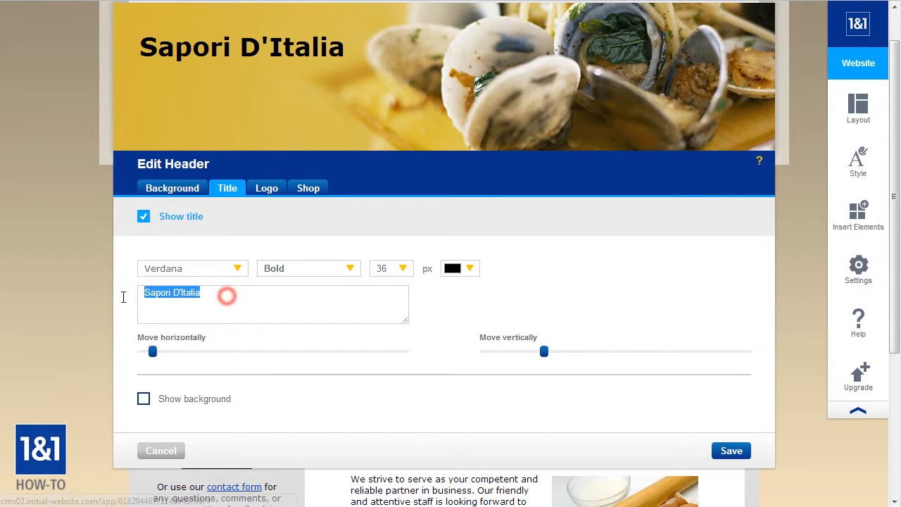
key(BackSpace)
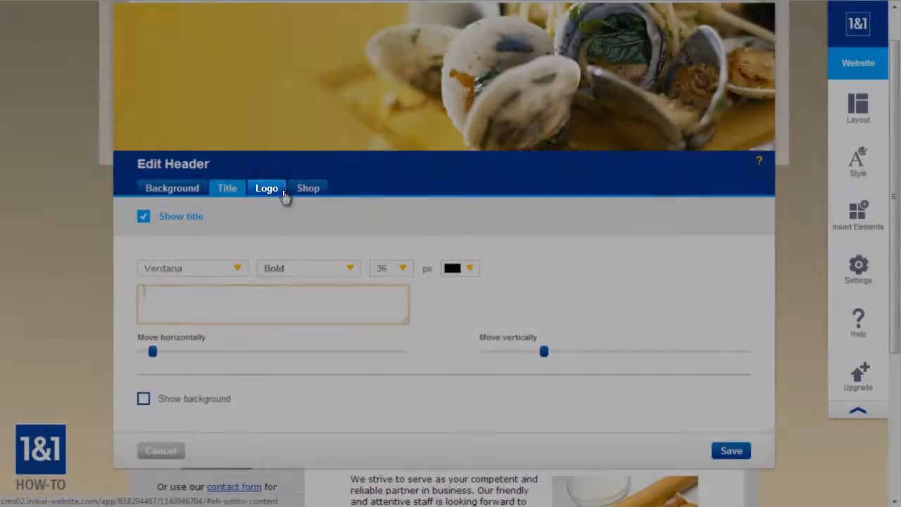
Step: Upload logo.png from the Pictures library as the header logo
click(282, 191)
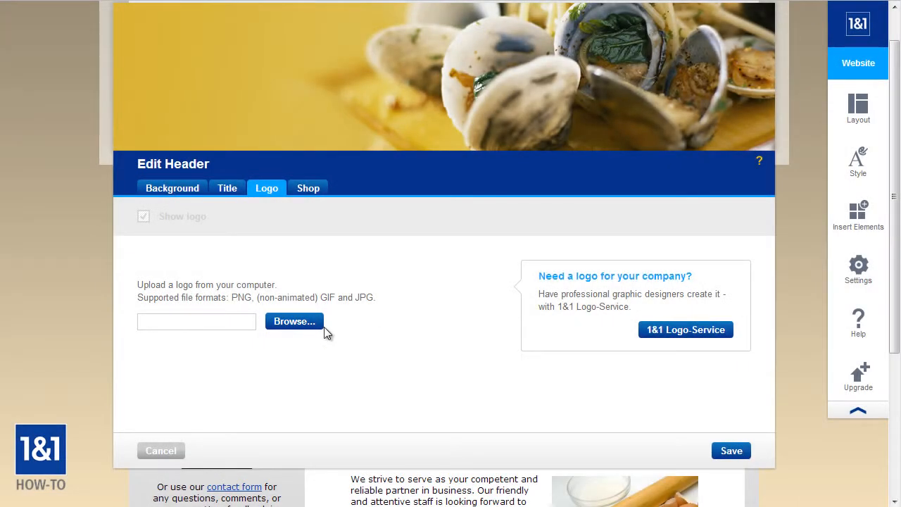
click(314, 328)
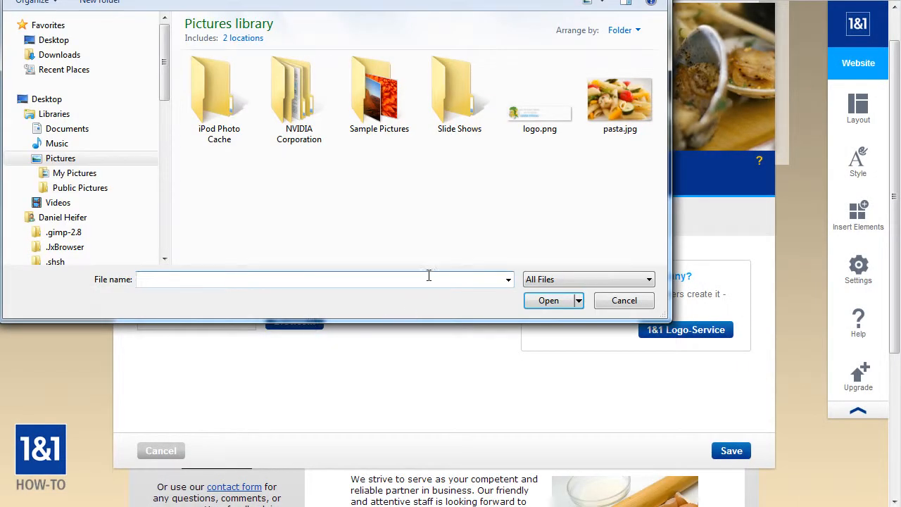
click(555, 114)
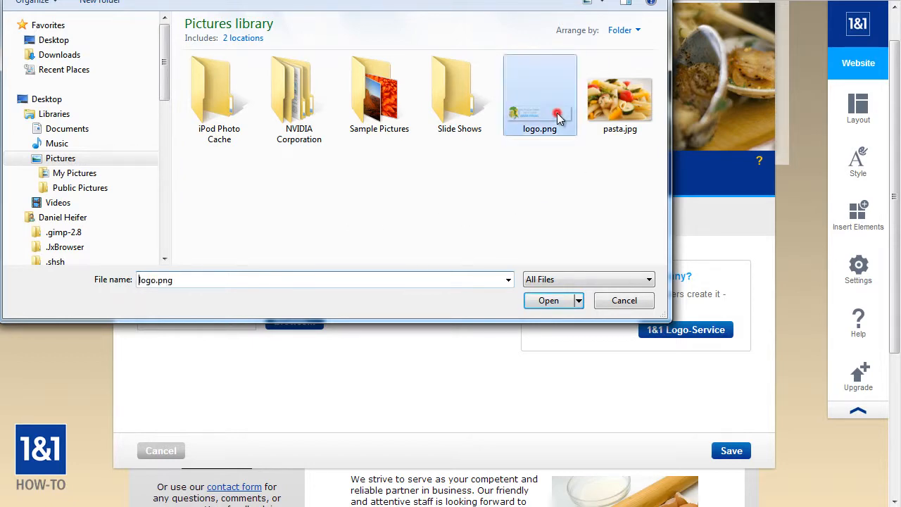
click(565, 304)
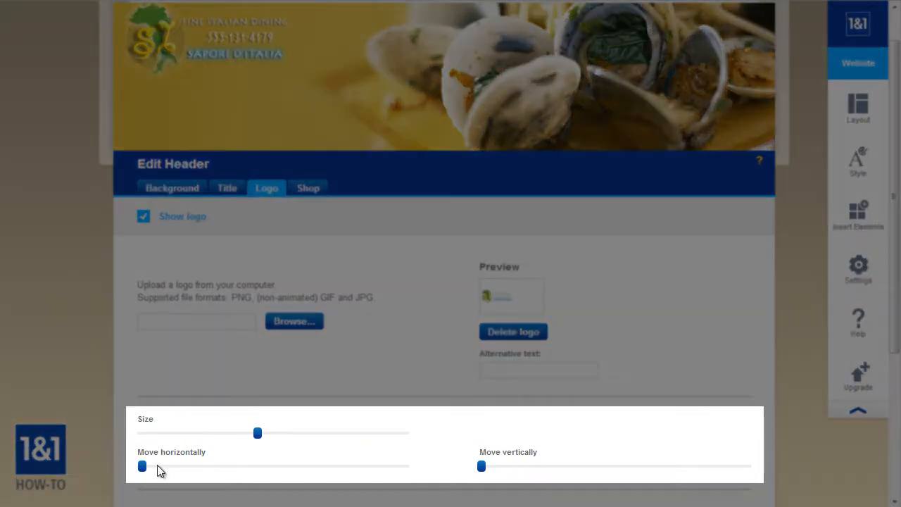
Step: Move the logo slightly inward and down from the header's upper-left corner, and enlarge it moderately
mouse_move(143, 466)
mouse_down()
mouse_move(188, 471)
mouse_move(161, 467)
mouse_up()
drag(482, 468, 592, 468)
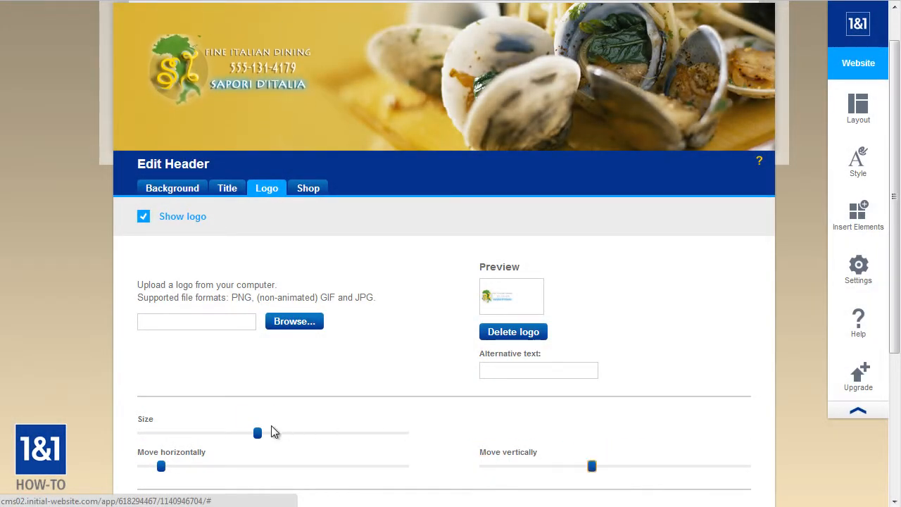
drag(259, 437, 317, 437)
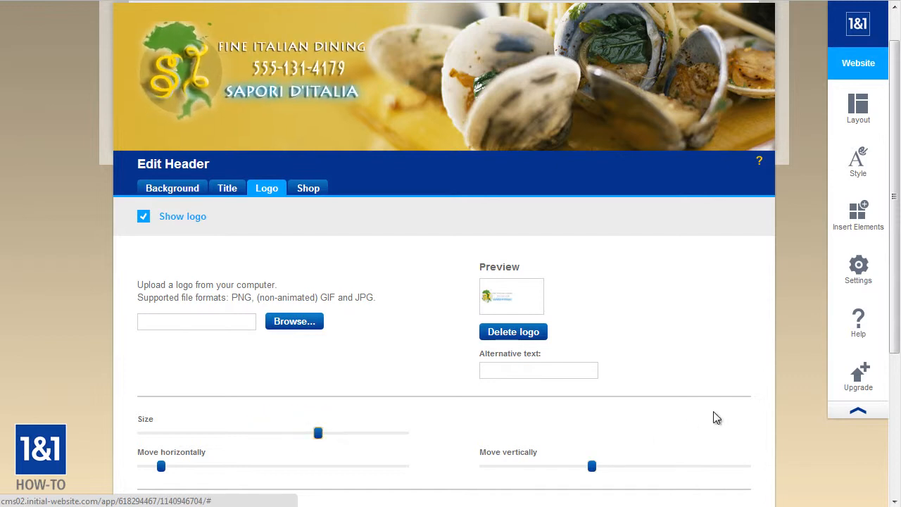
Step: Try a border around the logo, 8 px wide in dark gray 666666
drag(891, 323, 890, 376)
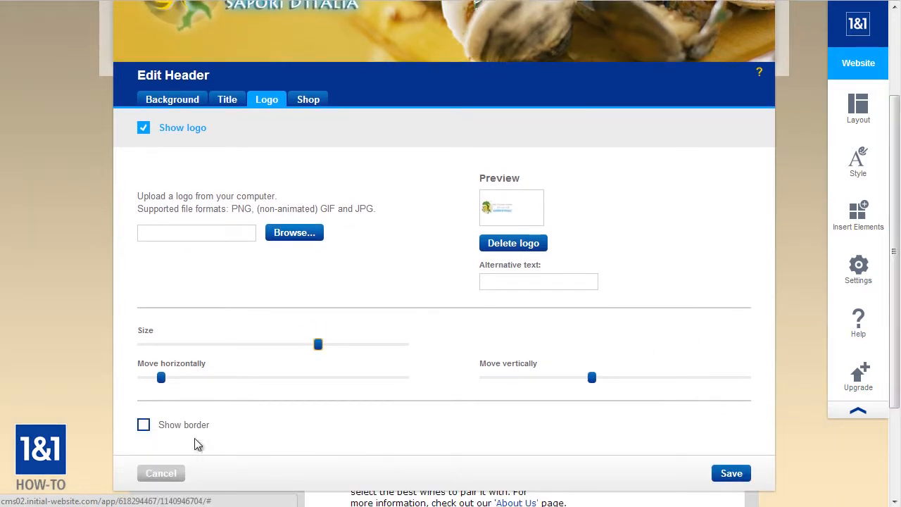
click(143, 425)
drag(192, 465, 359, 470)
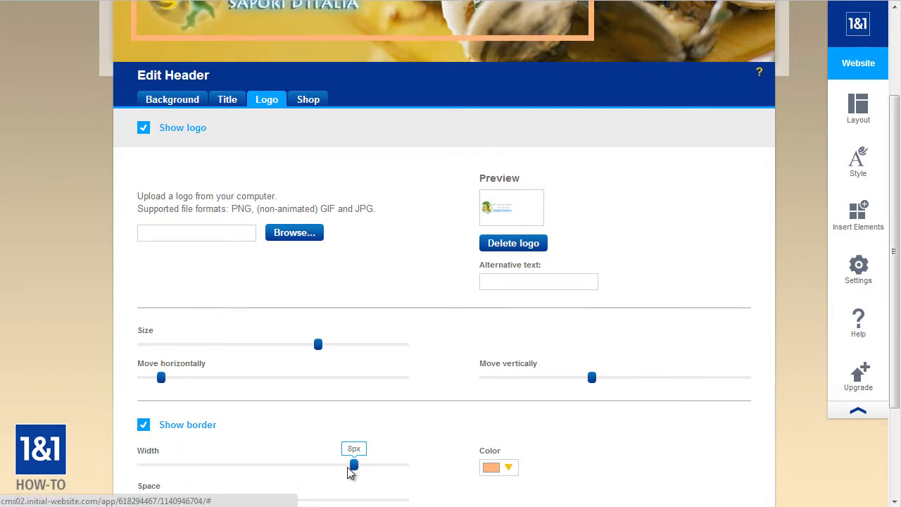
click(506, 468)
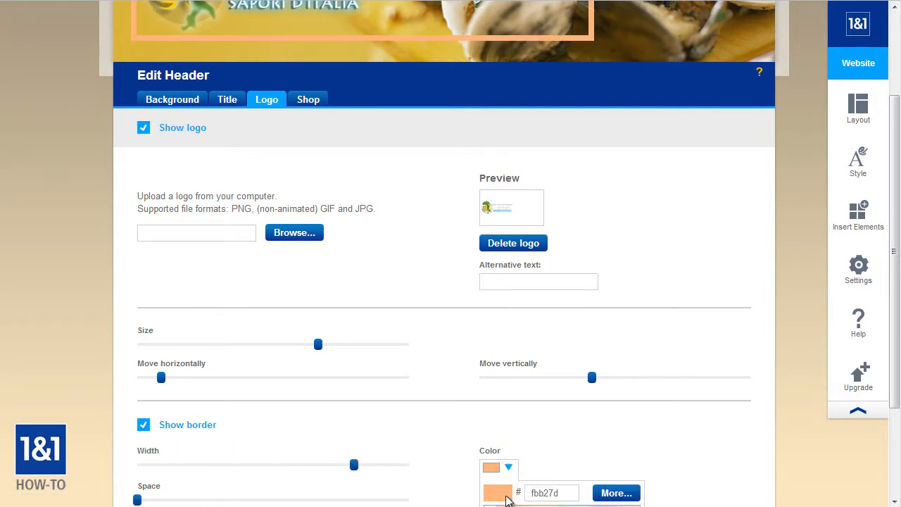
scroll(606, 433, down, 1)
click(490, 478)
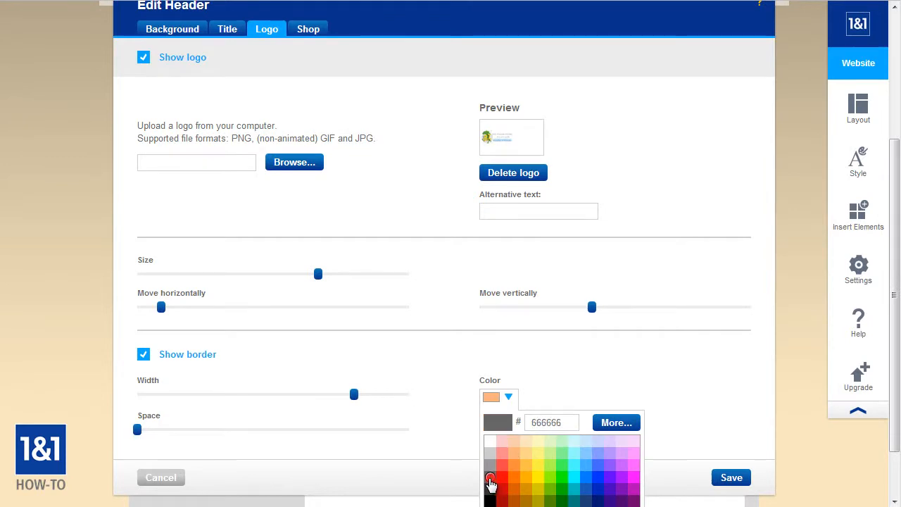
scroll(599, 423, down, 1)
click(611, 454)
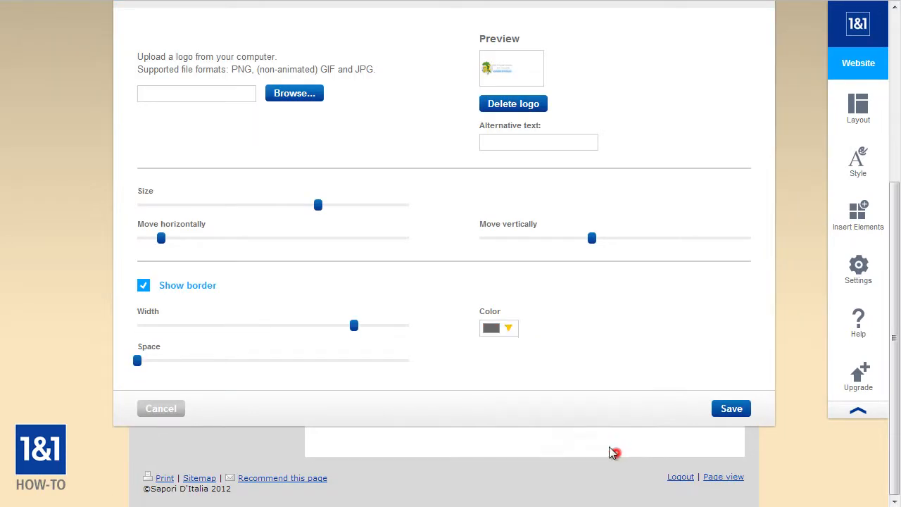
Step: Try a wider space between the logo and its border, and check it in the header
mouse_move(138, 364)
drag(138, 367, 237, 372)
scroll(241, 357, up, 3)
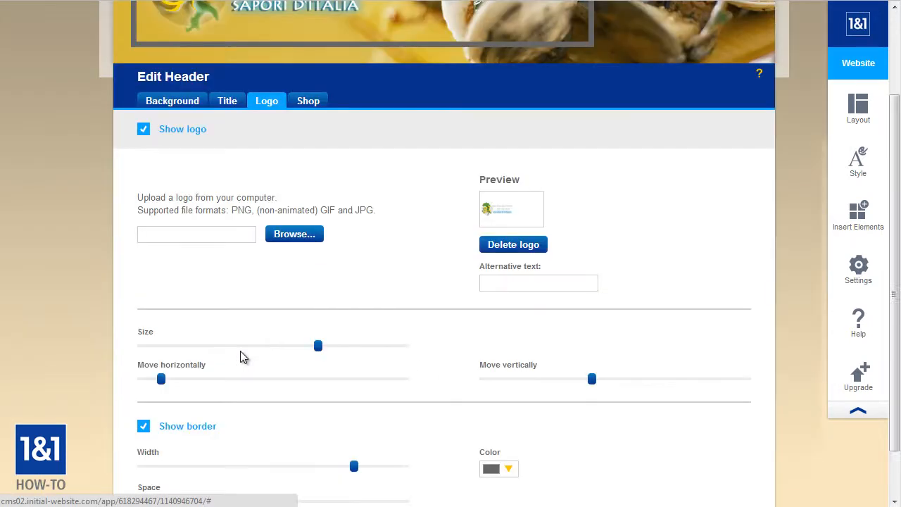
scroll(247, 361, down, 3)
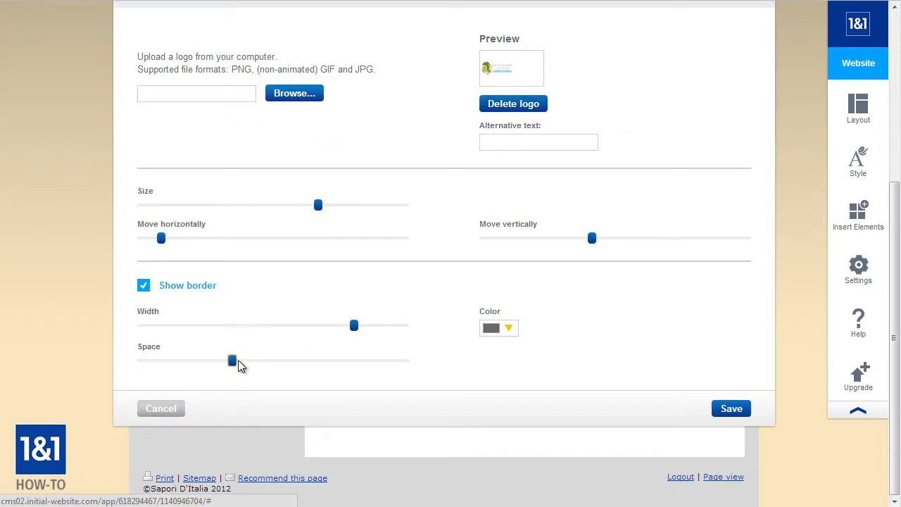
Step: Remove the logo's border and enlarge the logo to its maximum size
click(143, 286)
scroll(279, 328, up, 4)
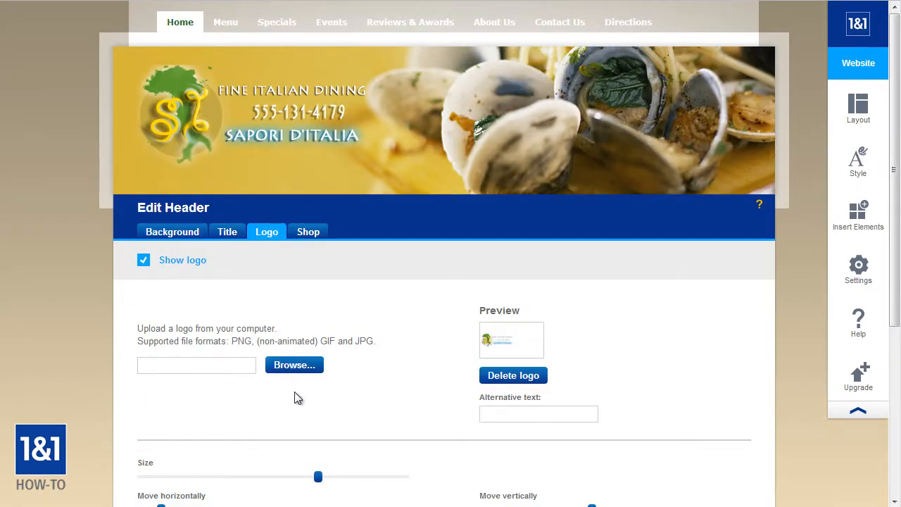
drag(318, 476, 424, 479)
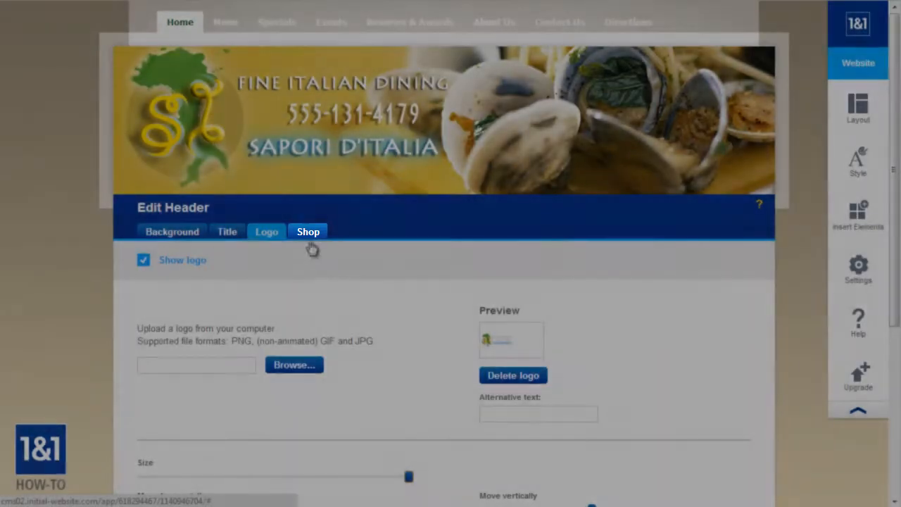
Step: Try showing a shopping cart in the header, using the starburst sticker button in red
click(308, 232)
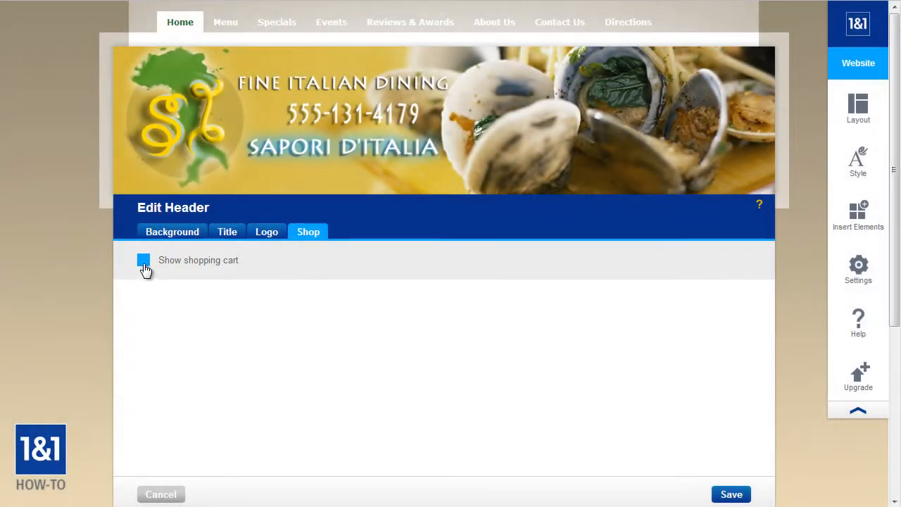
click(144, 262)
click(146, 264)
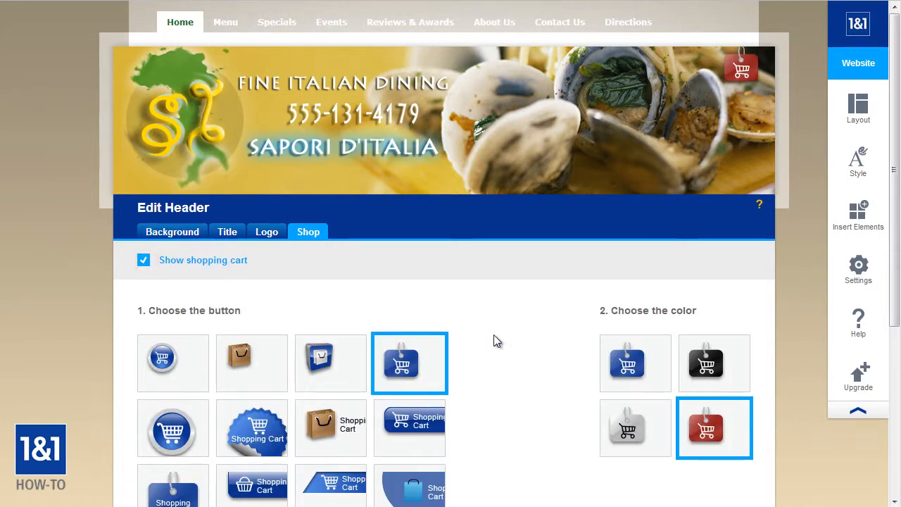
scroll(496, 341, down, 1)
click(257, 363)
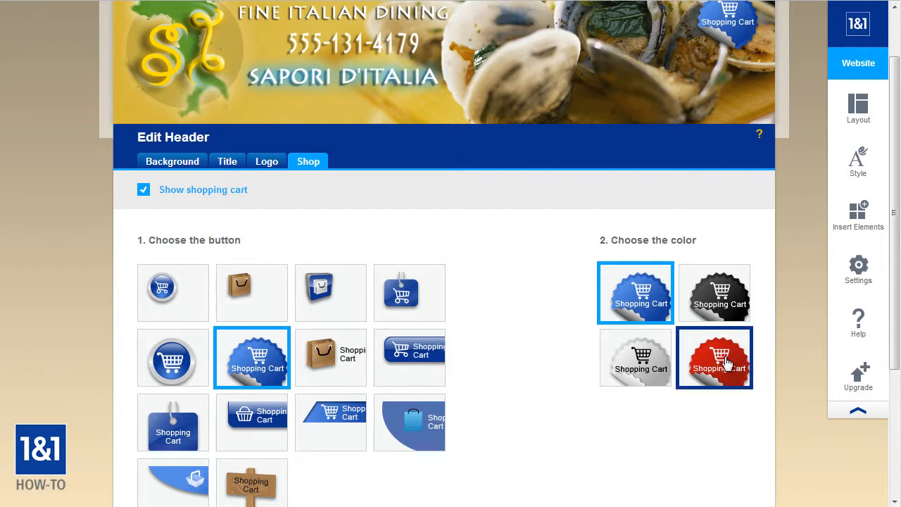
click(727, 363)
drag(895, 229, 897, 220)
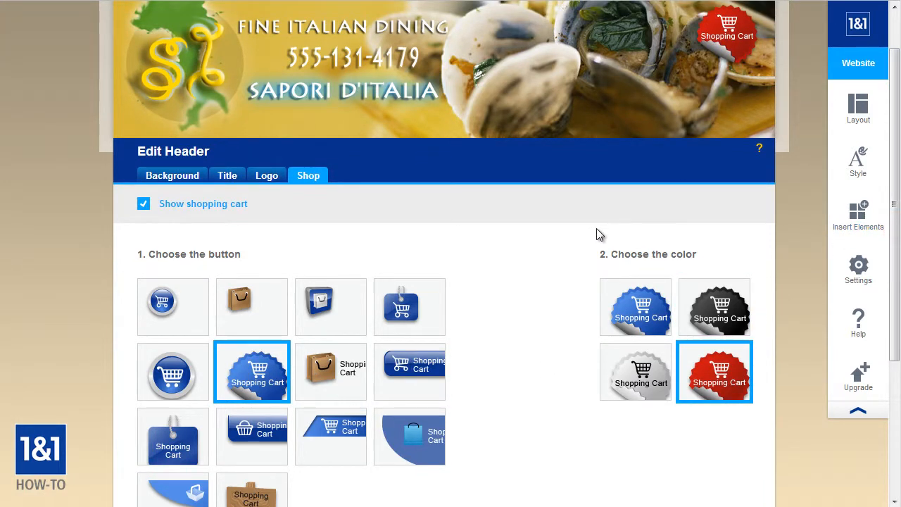
Step: Hide the shopping cart and save the header changes
click(143, 206)
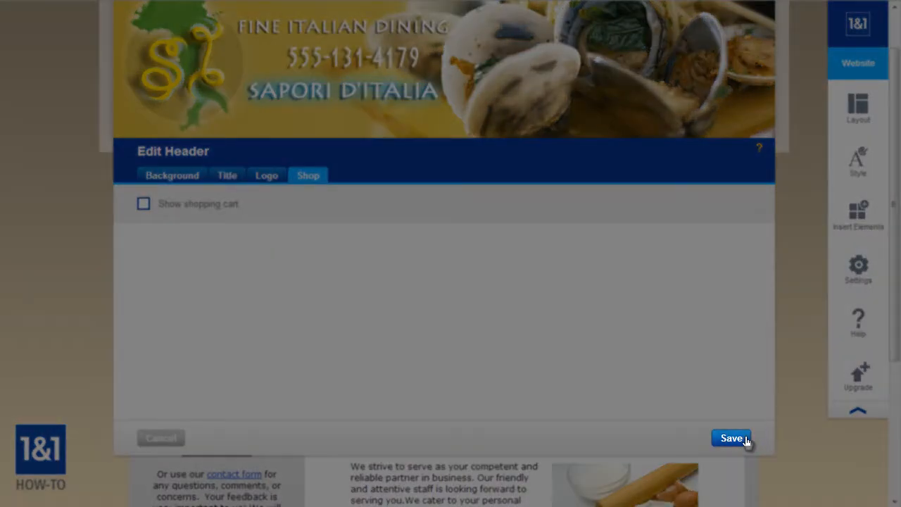
click(732, 438)
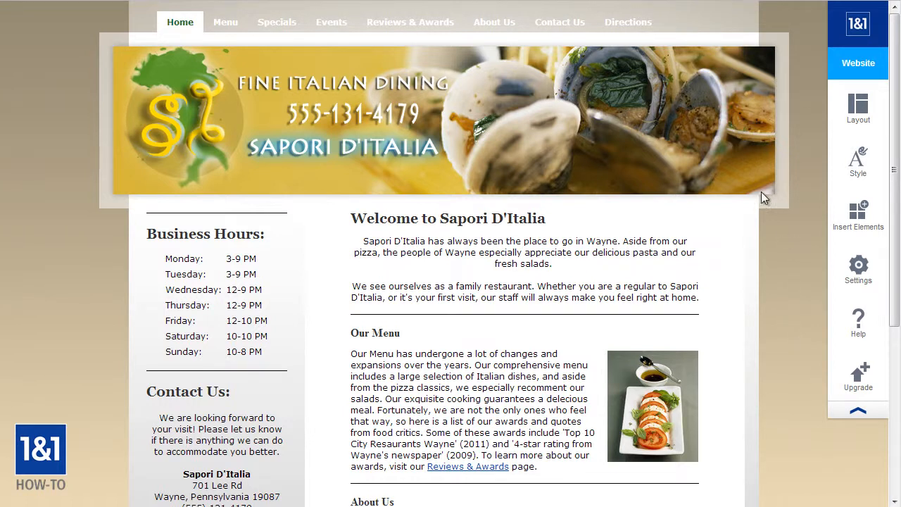
Step: Reopen the restaurant site's header for editing
click(744, 173)
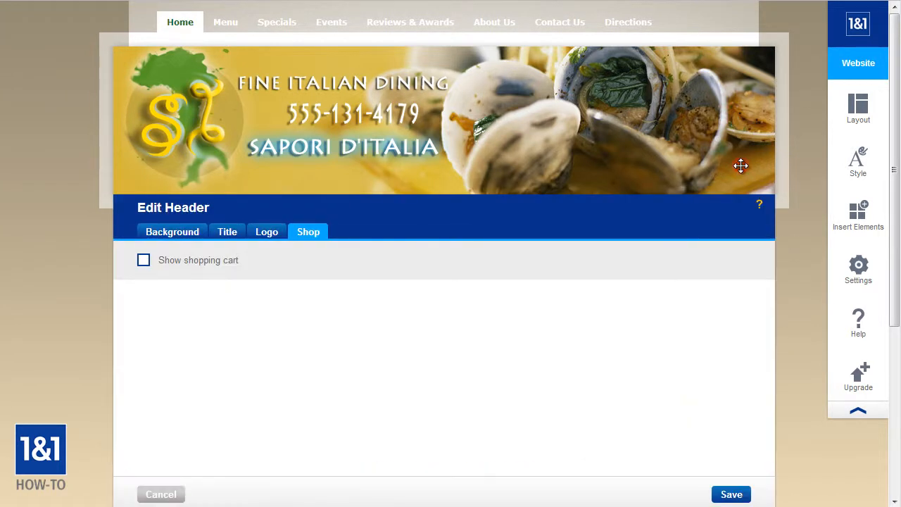